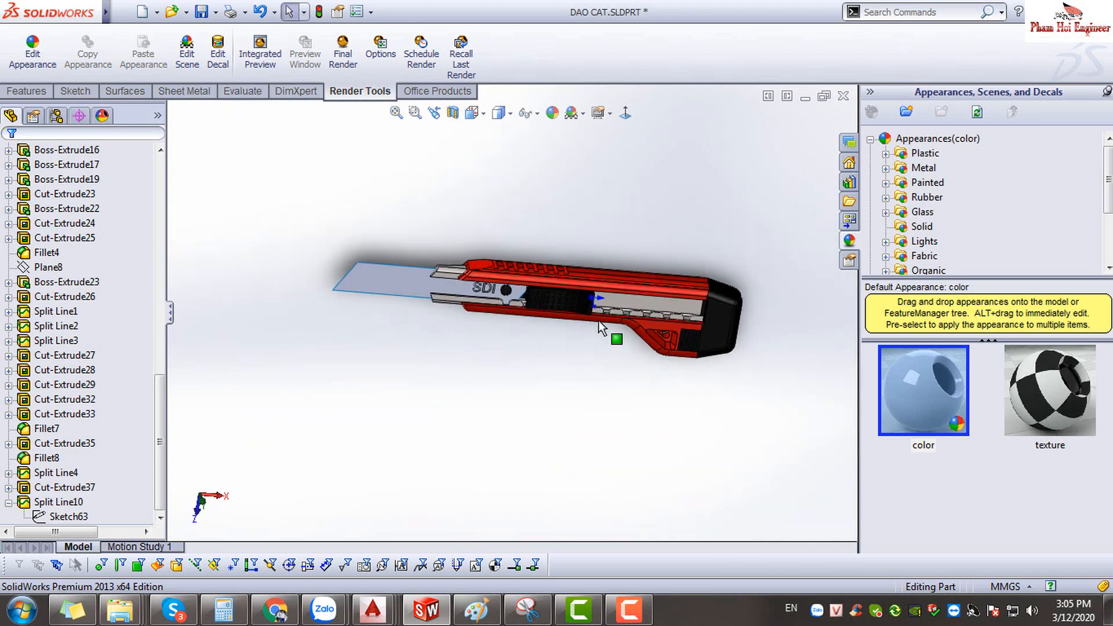
- Examine the utility knife model from several angles and distances, checking its blade, slider, grip and end cap
left_click(44, 179)
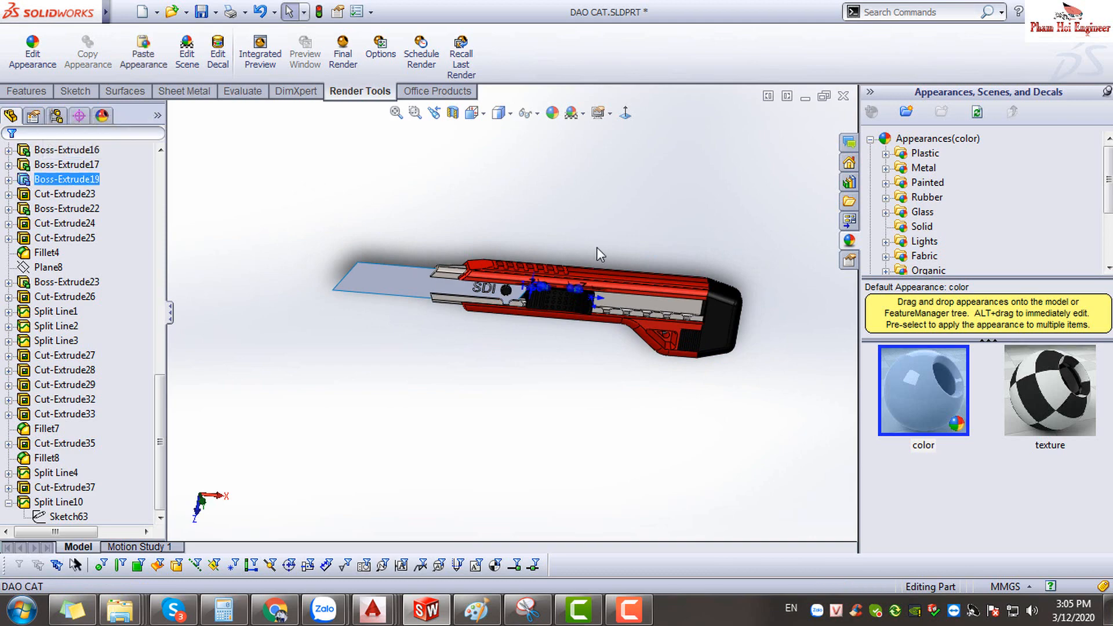
middle_click_drag(596, 247, 636, 296)
left_click(629, 292)
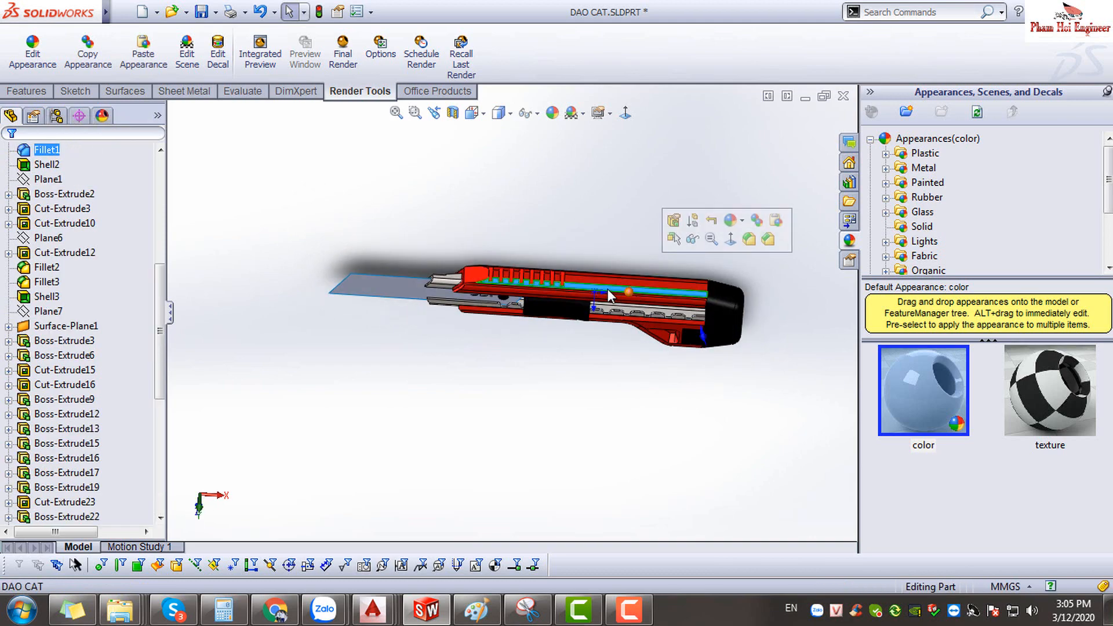
double_click(574, 279)
middle_click_drag(574, 280, 582, 370)
scroll(544, 287, "down", 5)
left_click(525, 293)
middle_click_drag(524, 292, 628, 370)
left_click(628, 370)
left_click(554, 378)
scroll(550, 383, "up", 3)
scroll(550, 384, "up", 2)
middle_click_drag(550, 384, 511, 352)
left_click(538, 269)
middle_click_drag(539, 269, 555, 339)
scroll(555, 355, "down", 2)
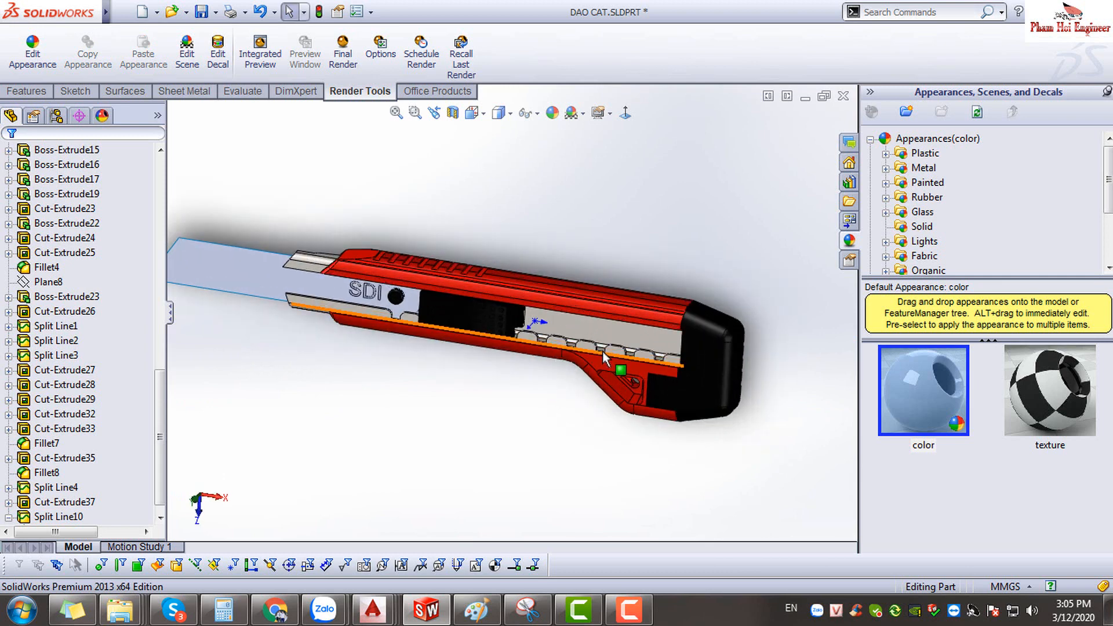
scroll(634, 342, "up", 2)
scroll(563, 249, "down", 4)
scroll(567, 255, "up", 4)
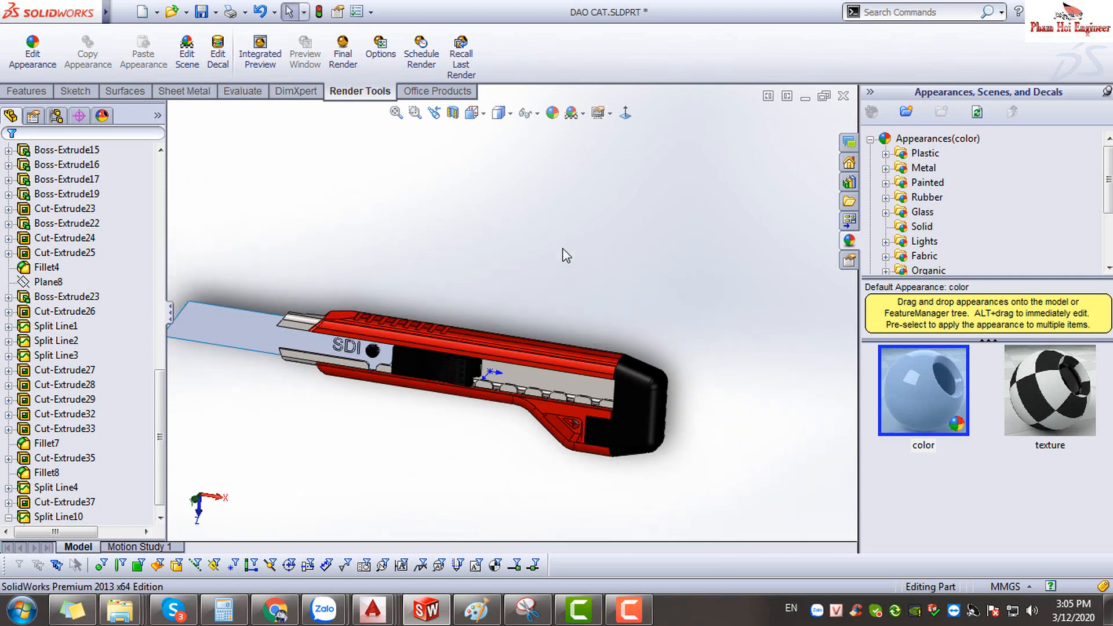
scroll(444, 351, "down", 4)
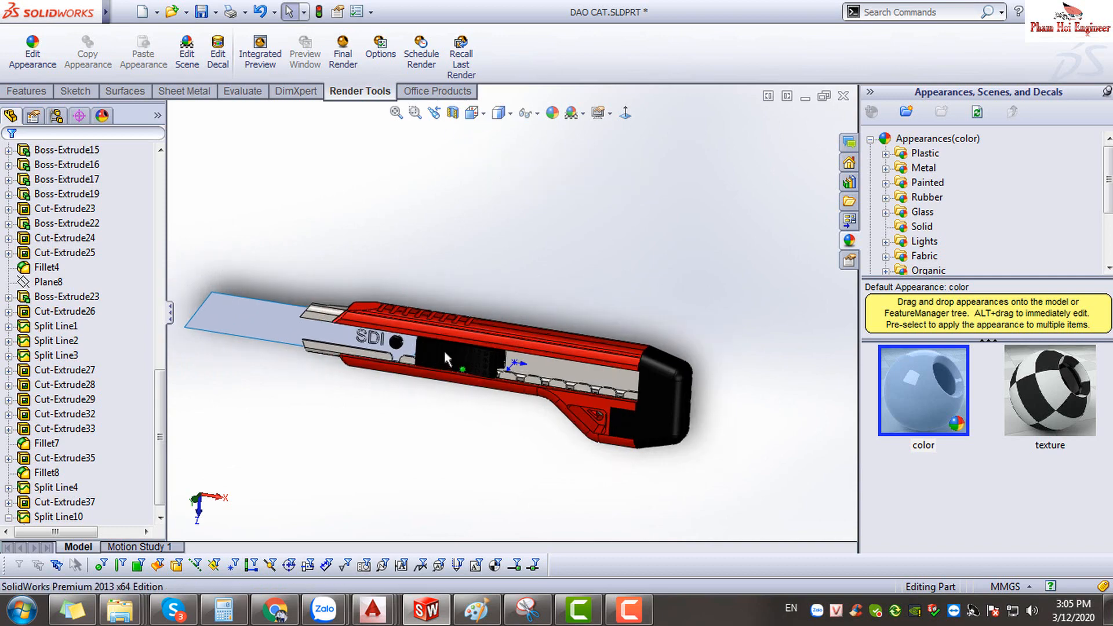
middle_click_drag(444, 350, 556, 406)
left_click(544, 355)
scroll(580, 436, "up", 2)
left_click(580, 436)
scroll(564, 349, "up", 2)
scroll(498, 196, "down", 2)
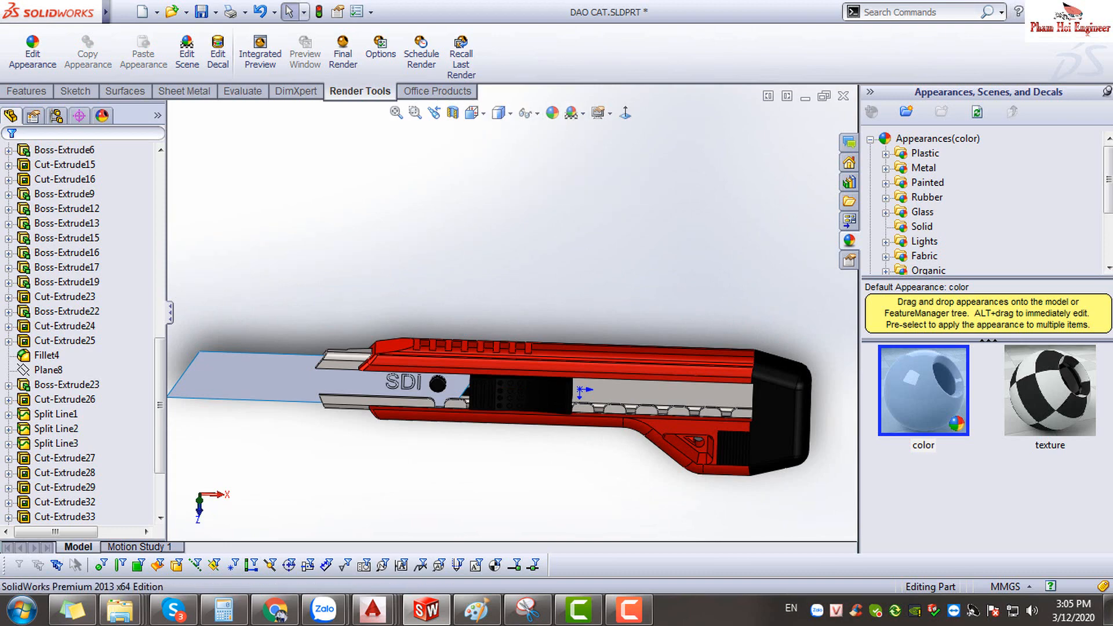
- Look at the render images in the ANH folder on the desktop and return to SolidWorks
key("super+d")
double_click(336, 323)
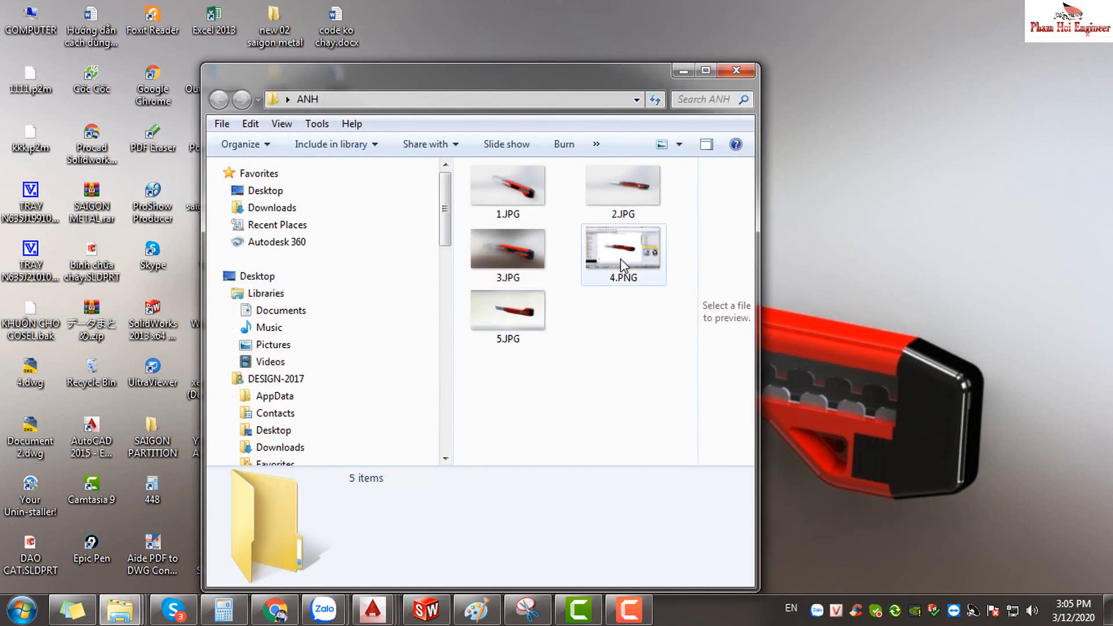
left_click(684, 72)
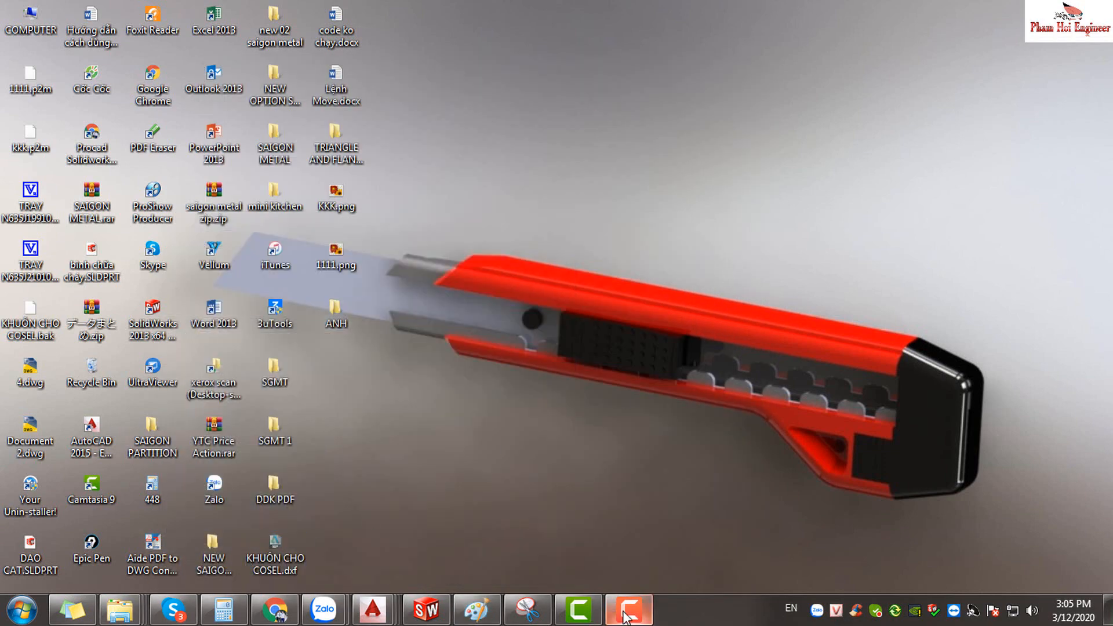
left_click(441, 610)
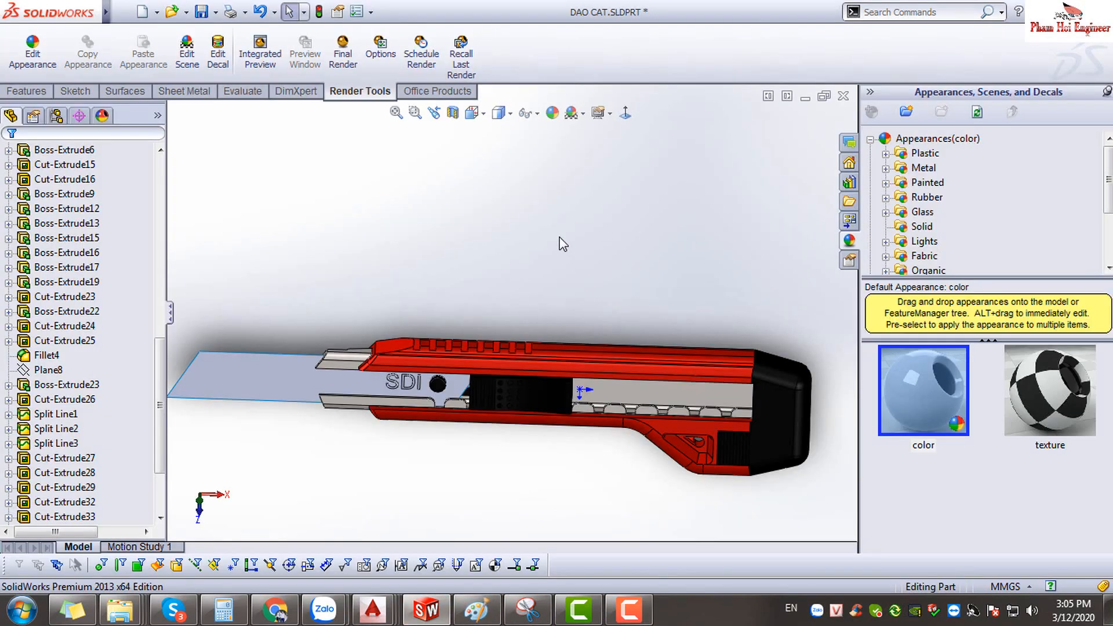
- Show the knife in the dimetric view and set its display style to shaded without edges
middle_click_drag(594, 278, 508, 169)
scroll(614, 381, "up", 3)
left_click(471, 113)
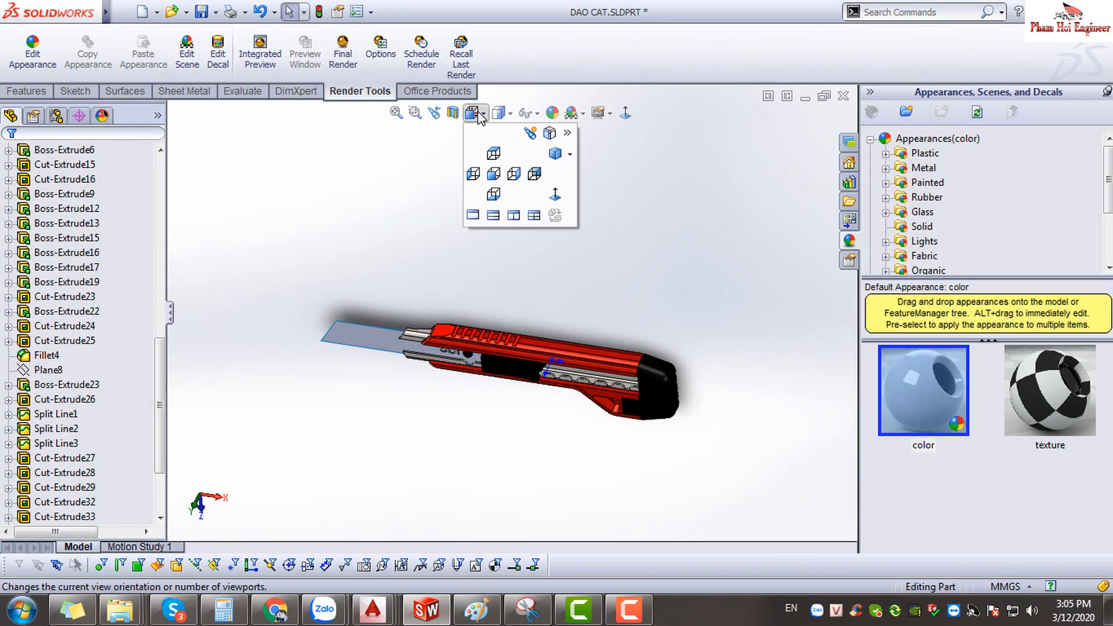
left_click(554, 154)
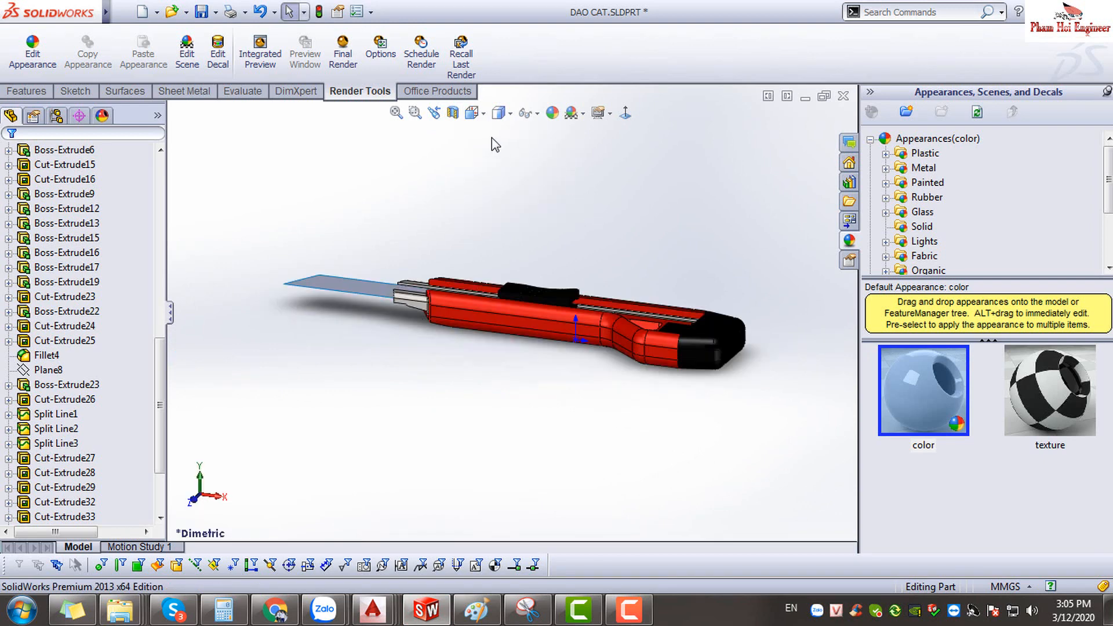
left_click(509, 114)
left_click(507, 181)
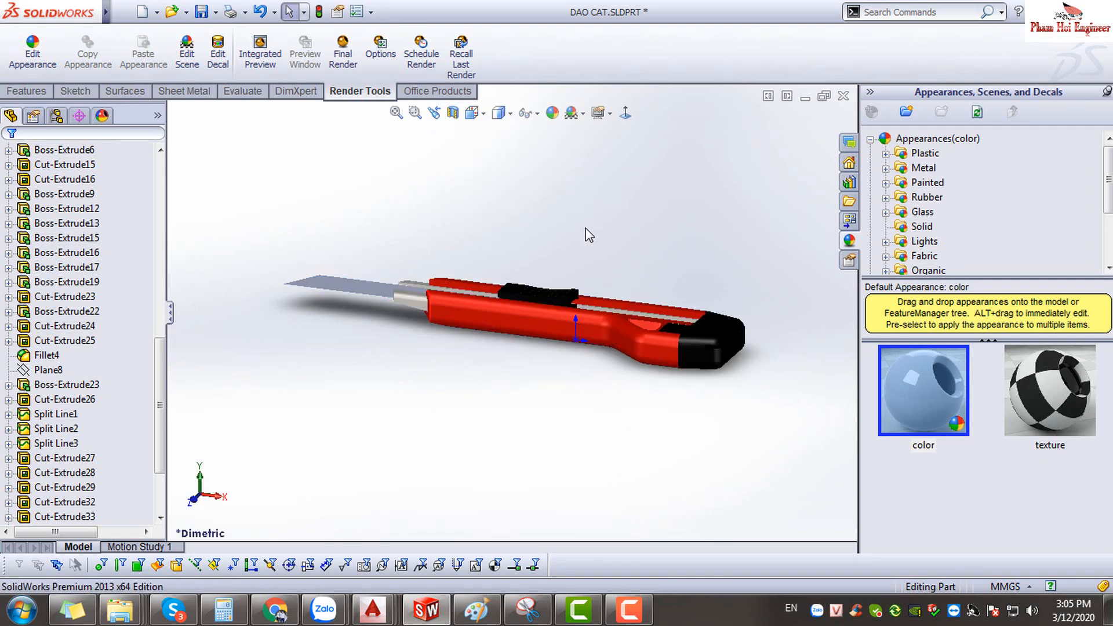
scroll(565, 245, "down", 3)
left_click(508, 120)
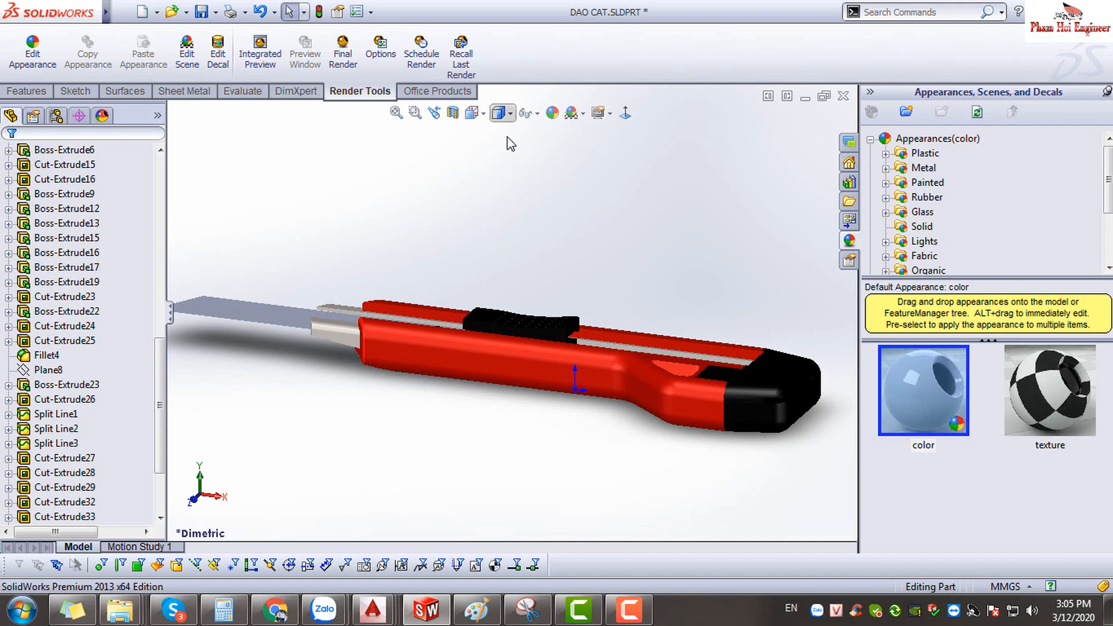
- Start the integrated render preview with the whole knife in view, try different scenes and apply the Warm Kitchen scene
left_click(260, 53)
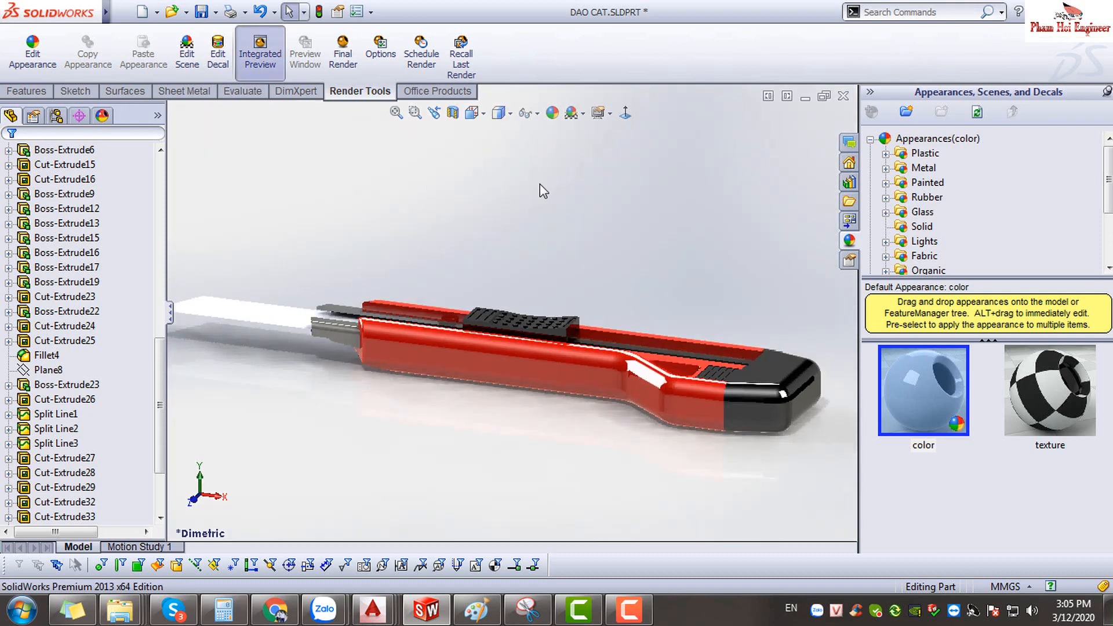
left_click(398, 114)
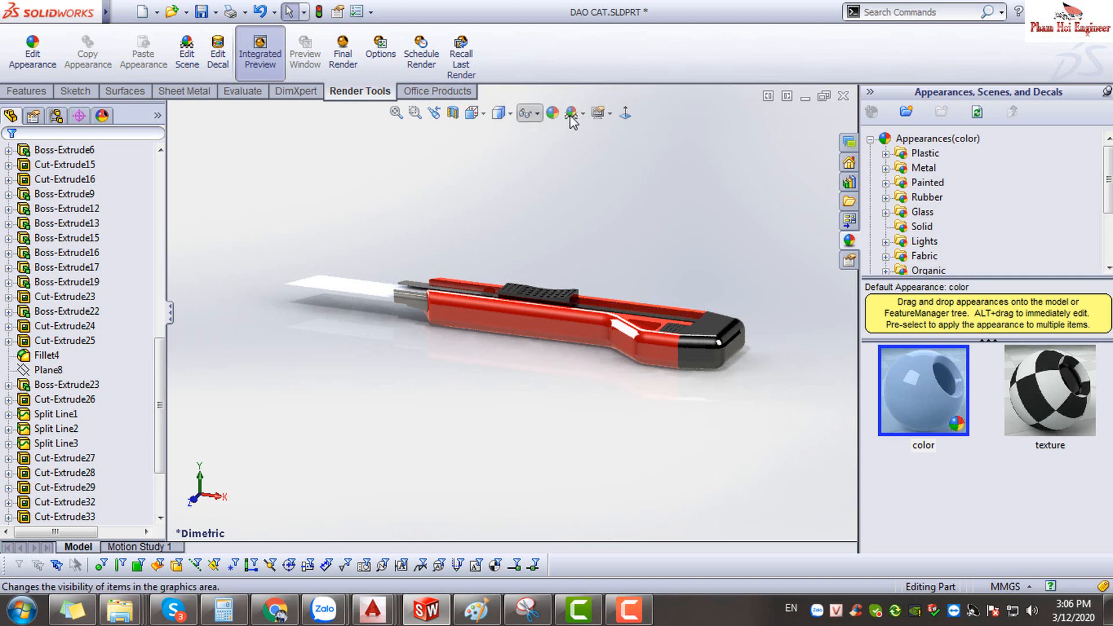
left_click(611, 114)
left_click(584, 115)
left_click(583, 120)
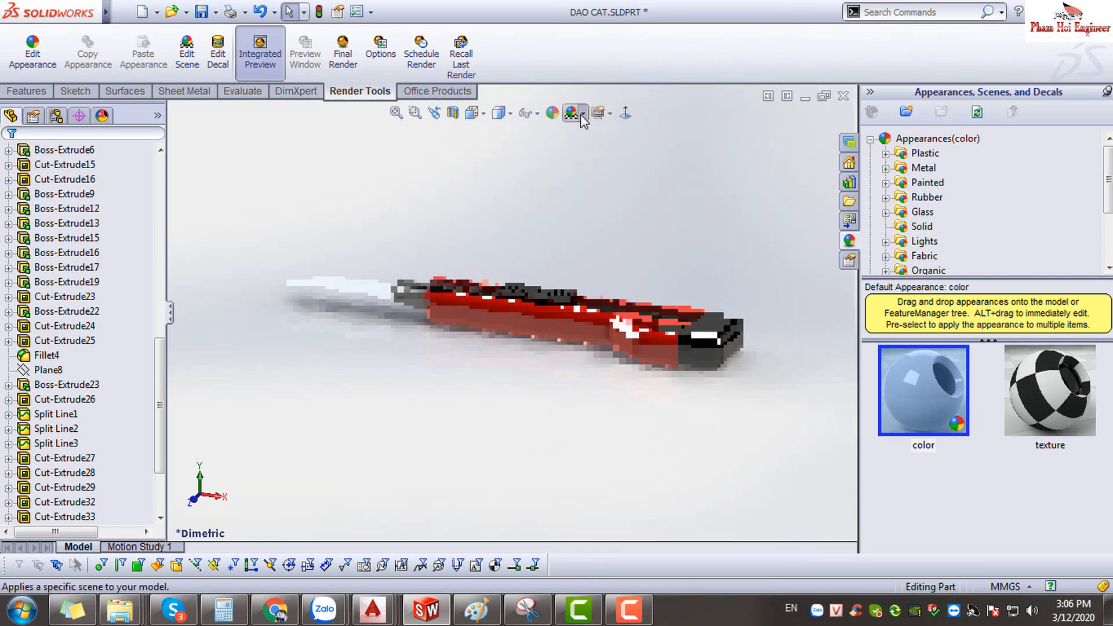
left_click(582, 114)
left_click(582, 120)
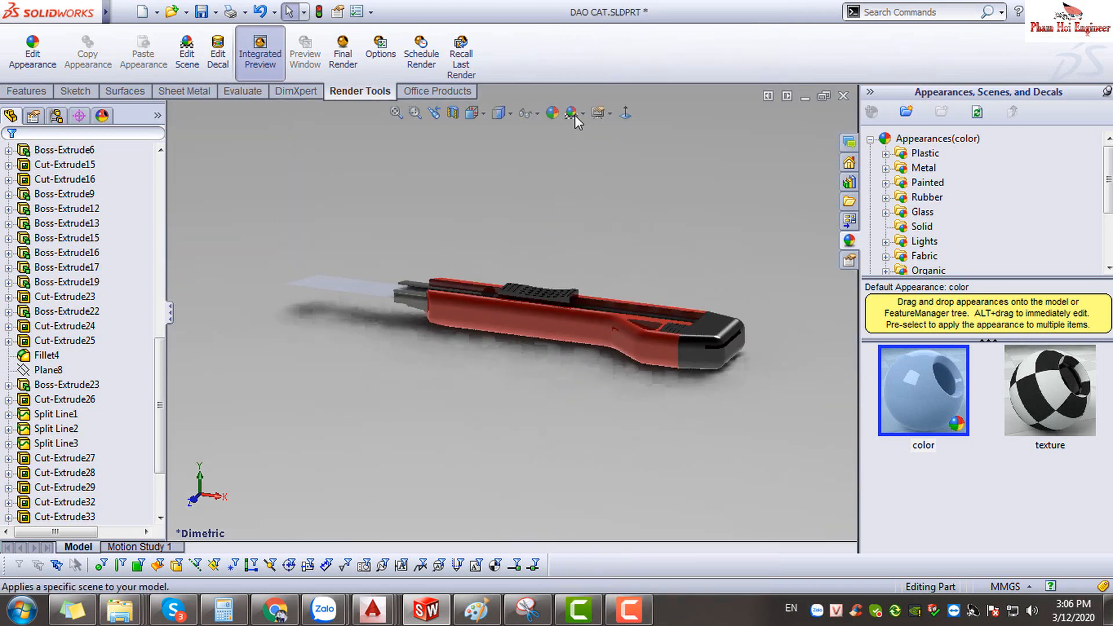
left_click(582, 112)
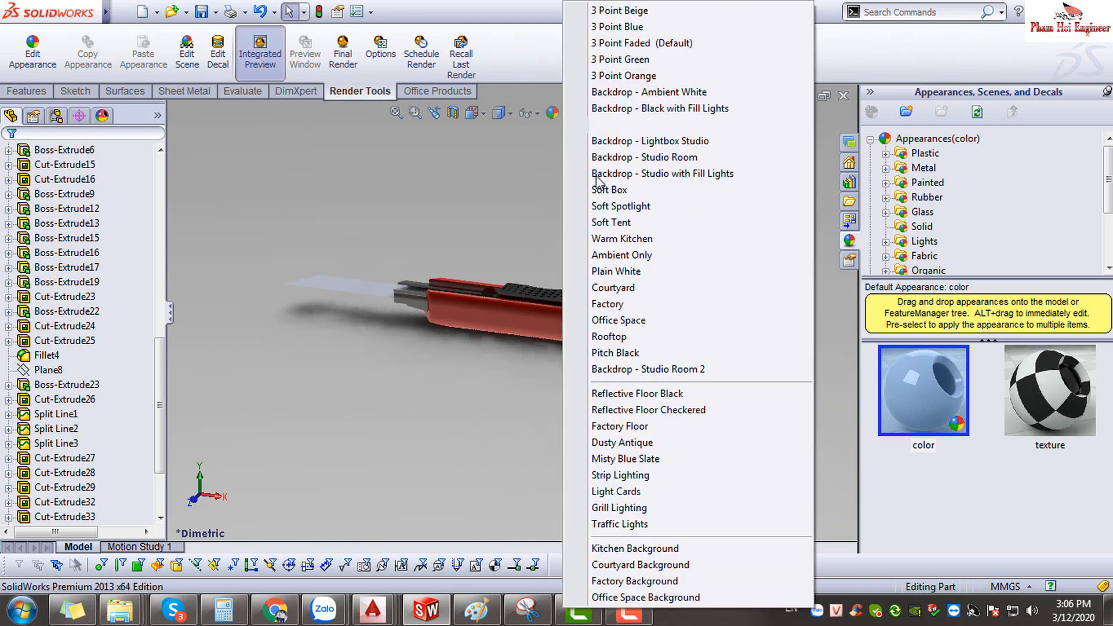
left_click(619, 241)
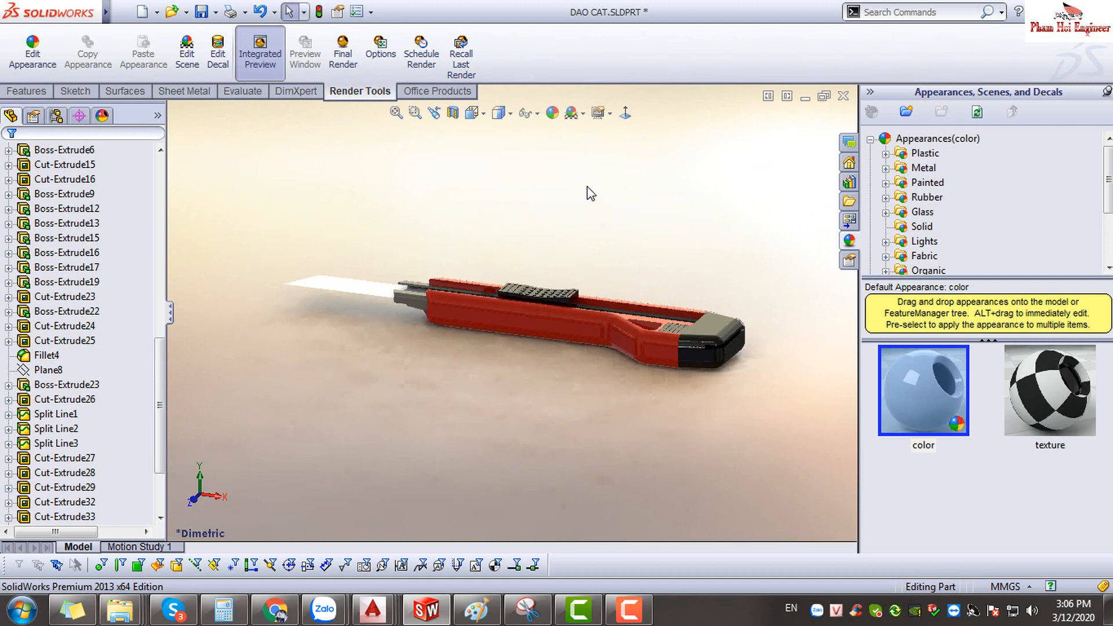
- Turn the knife over to show the labelled back of the handle and preview this view's render in the graphics area
left_click(260, 48)
middle_click_drag(714, 255, 412, 305)
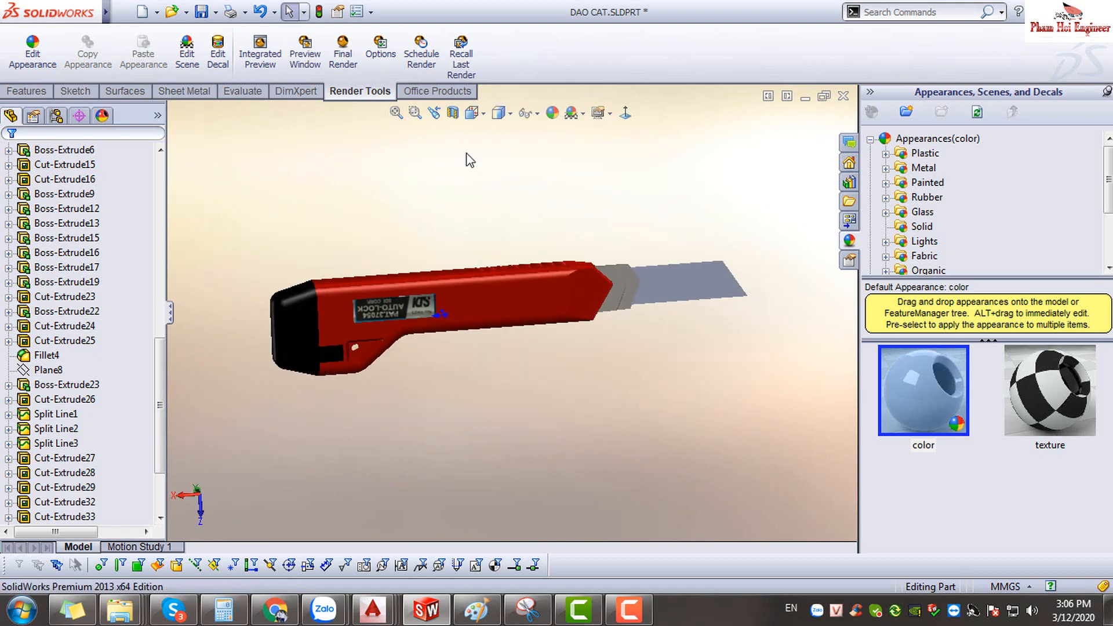
left_click(312, 58)
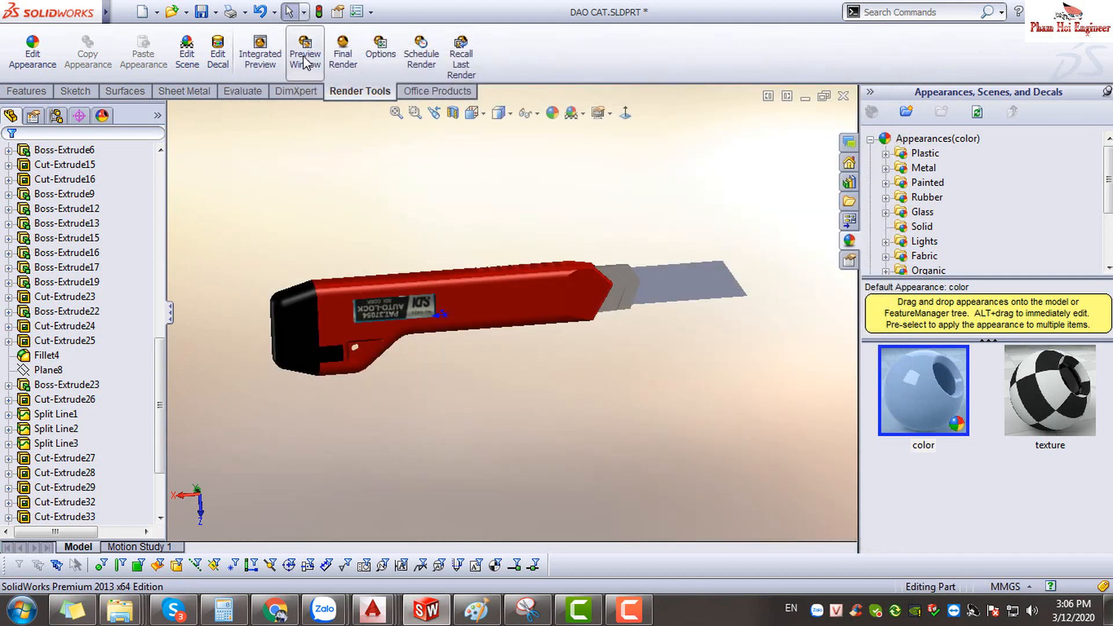
left_click(306, 62)
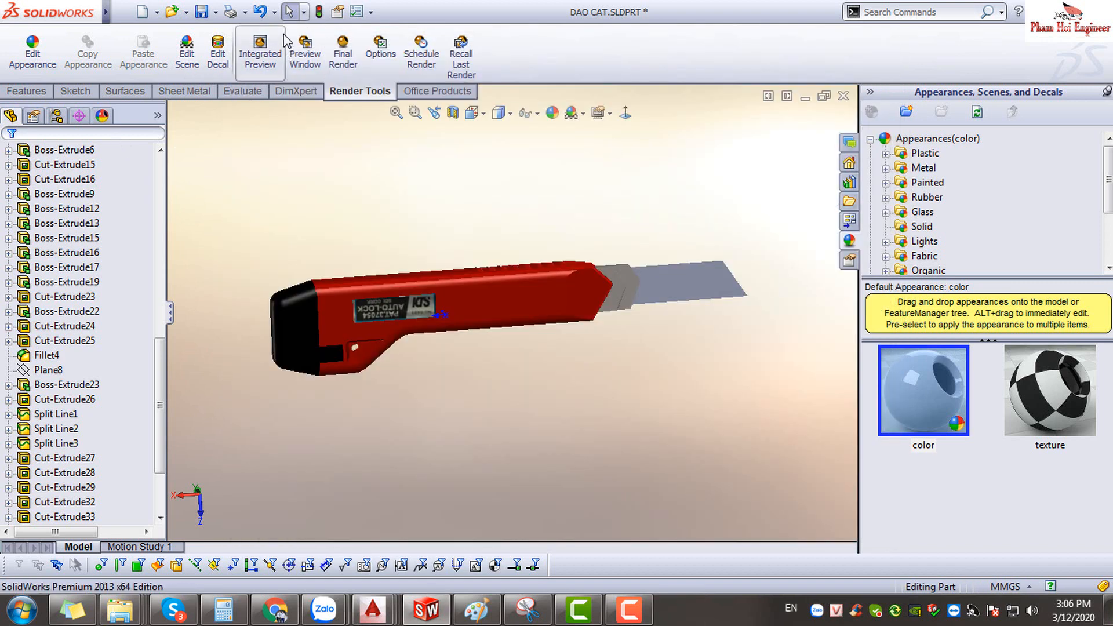
left_click(265, 62)
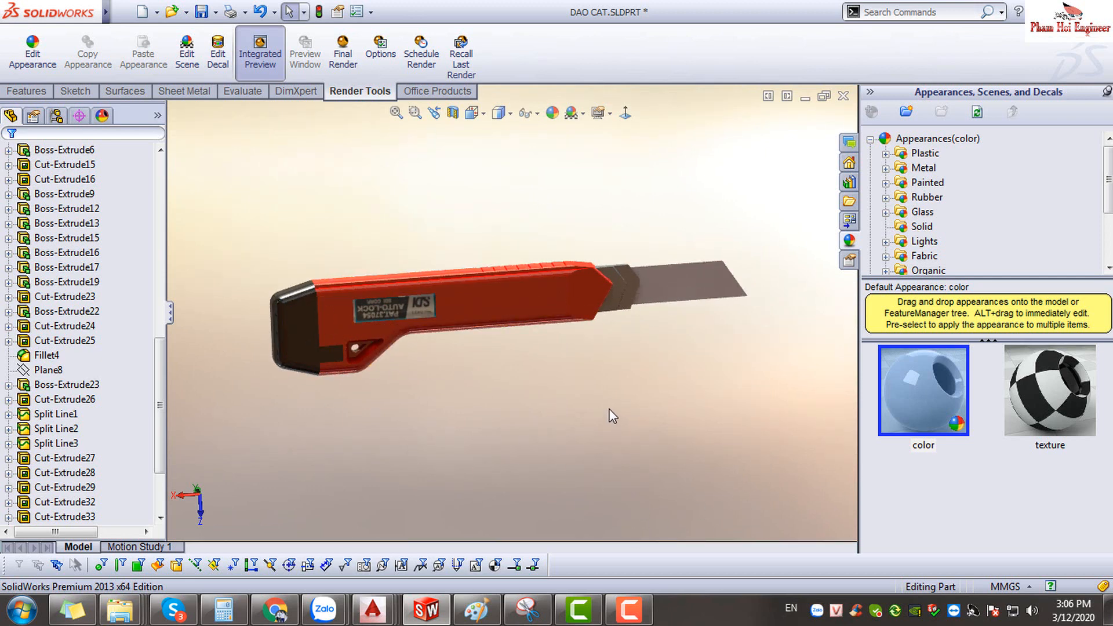
- Run a final render of the knife's labelled back side and view the rendered image at 100% zoom
left_click(343, 61)
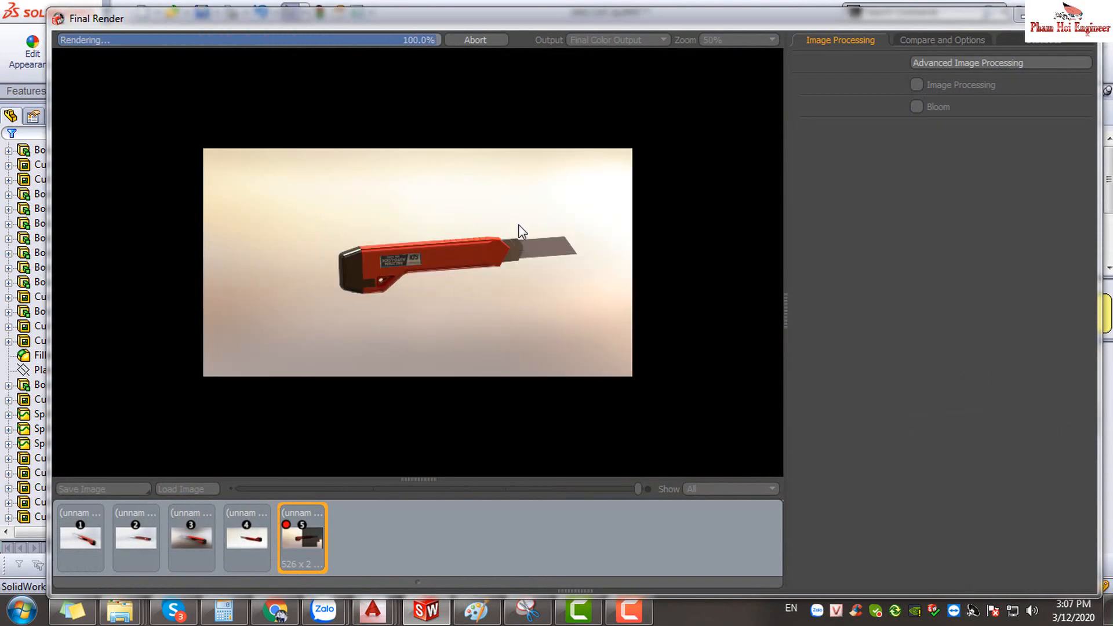
left_click(760, 41)
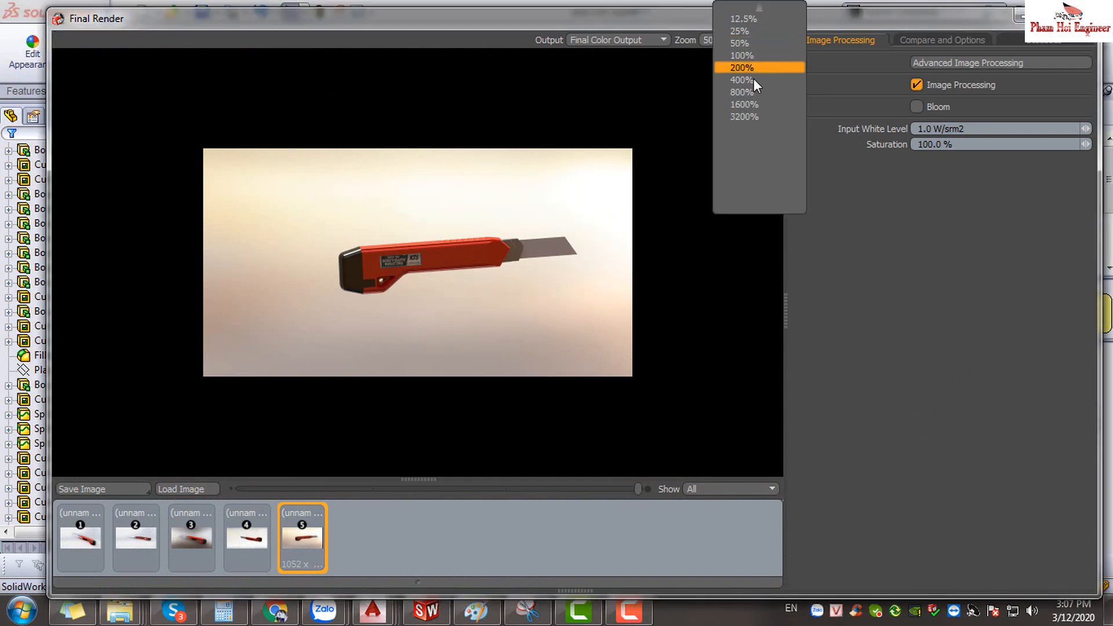
left_click(760, 61)
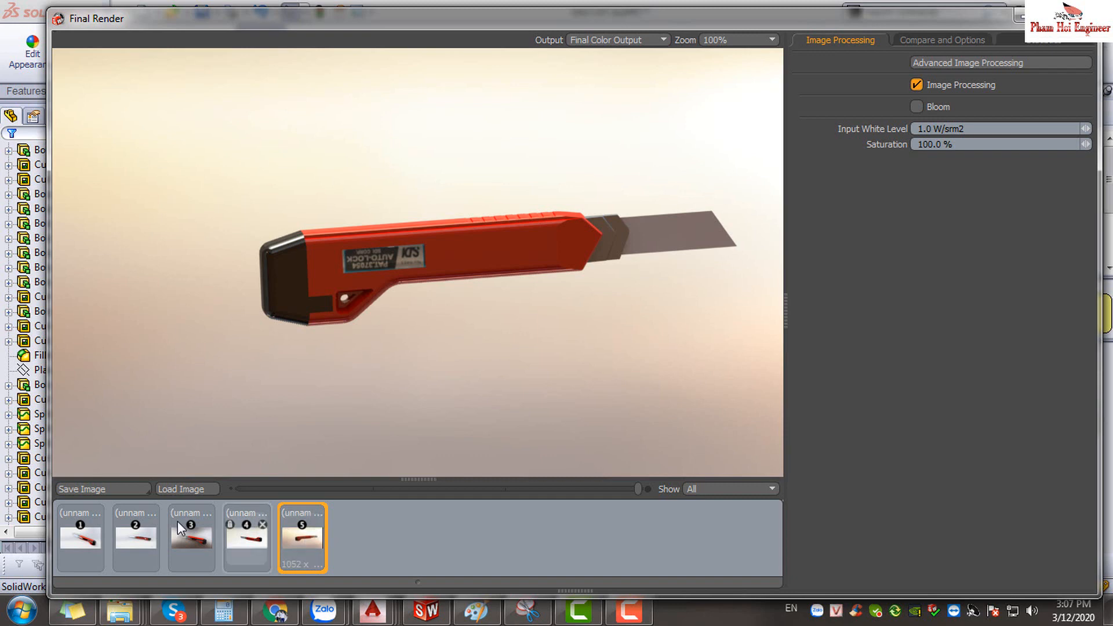
- Save the rendered image as JPEG file 7 in the ANH folder and close the render window
left_click(94, 486)
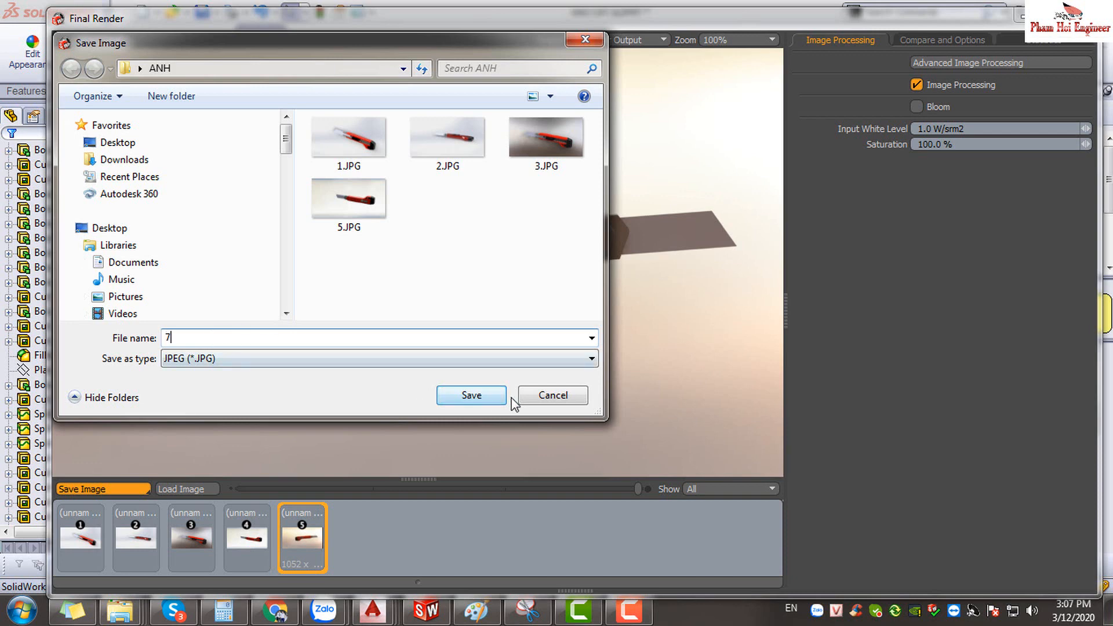
left_click(472, 395)
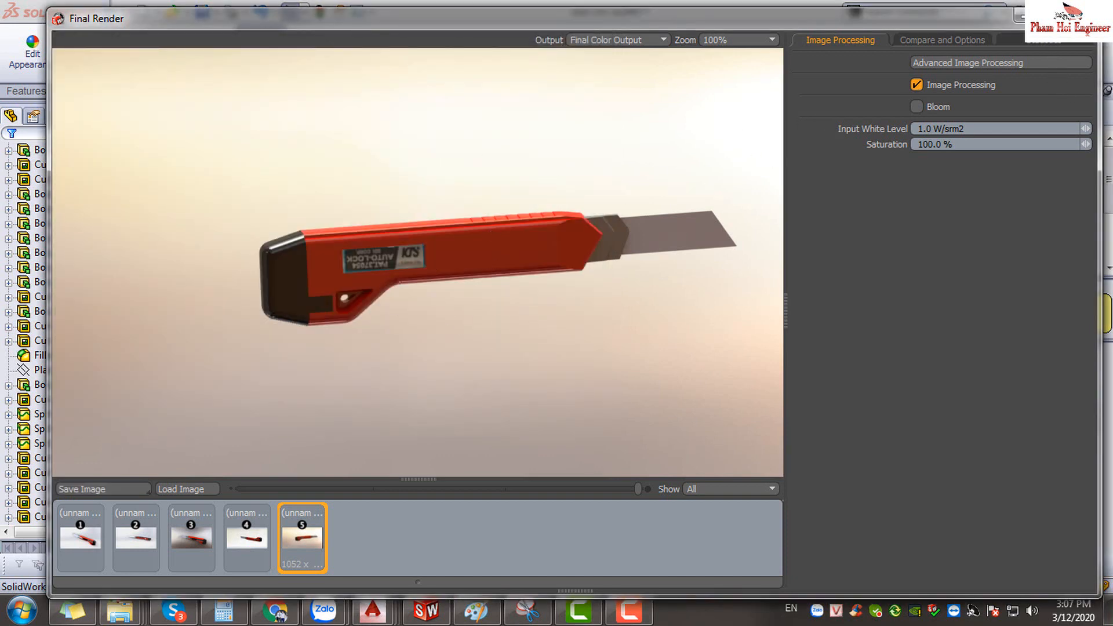
left_click(1080, 16)
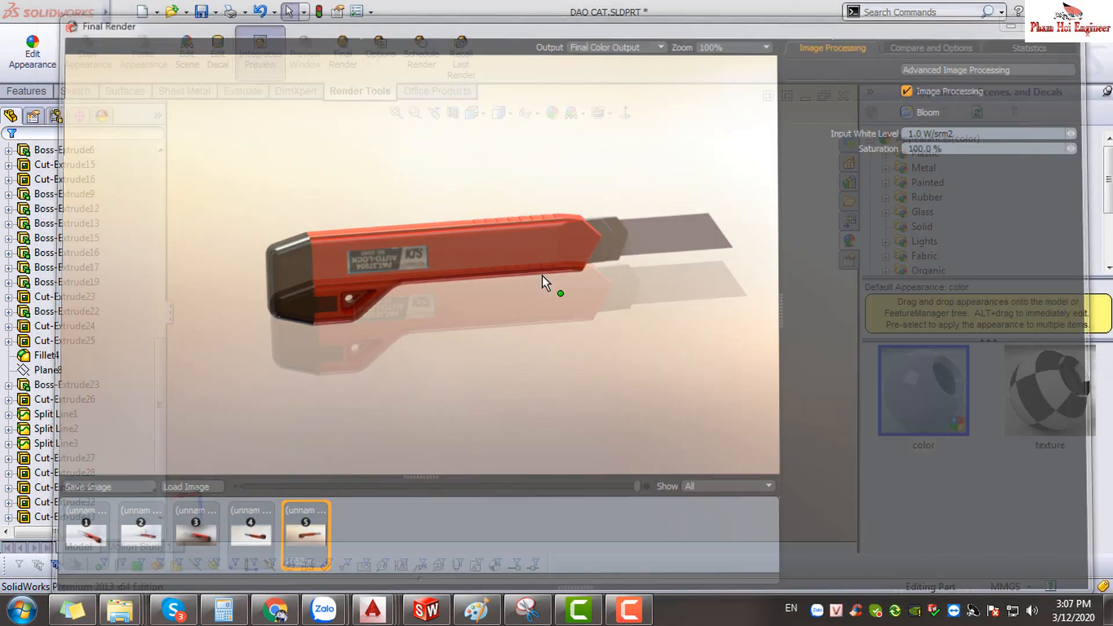
- Apply the 3 Point Faded scene and turn the knife back to its slider side
left_click(583, 114)
left_click(642, 44)
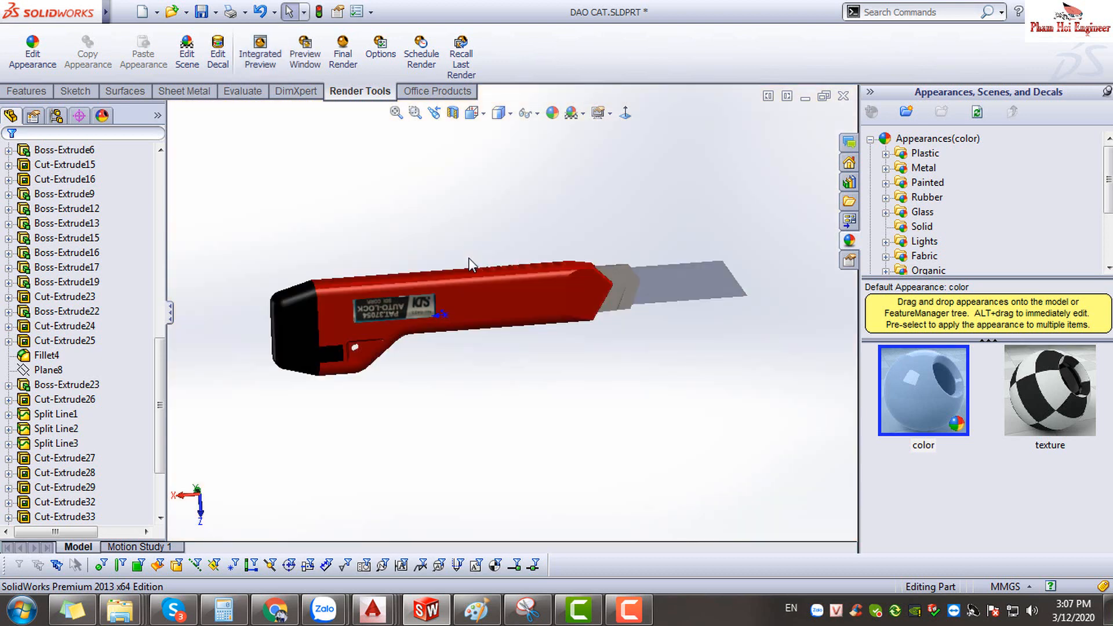
middle_click_drag(463, 267, 663, 248)
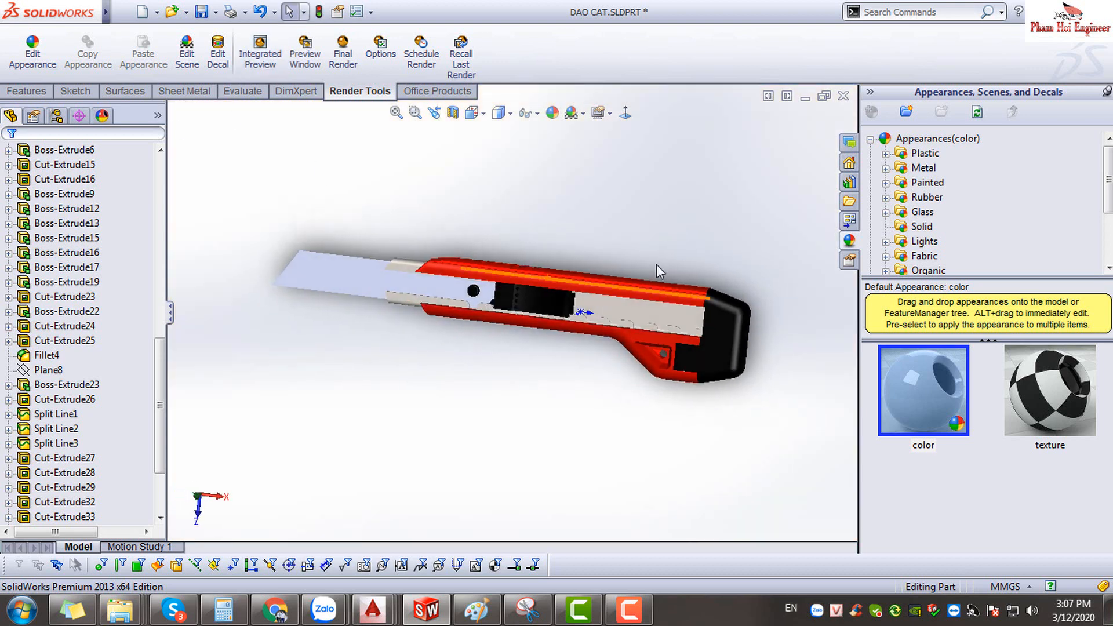
scroll(626, 287, "down", 2)
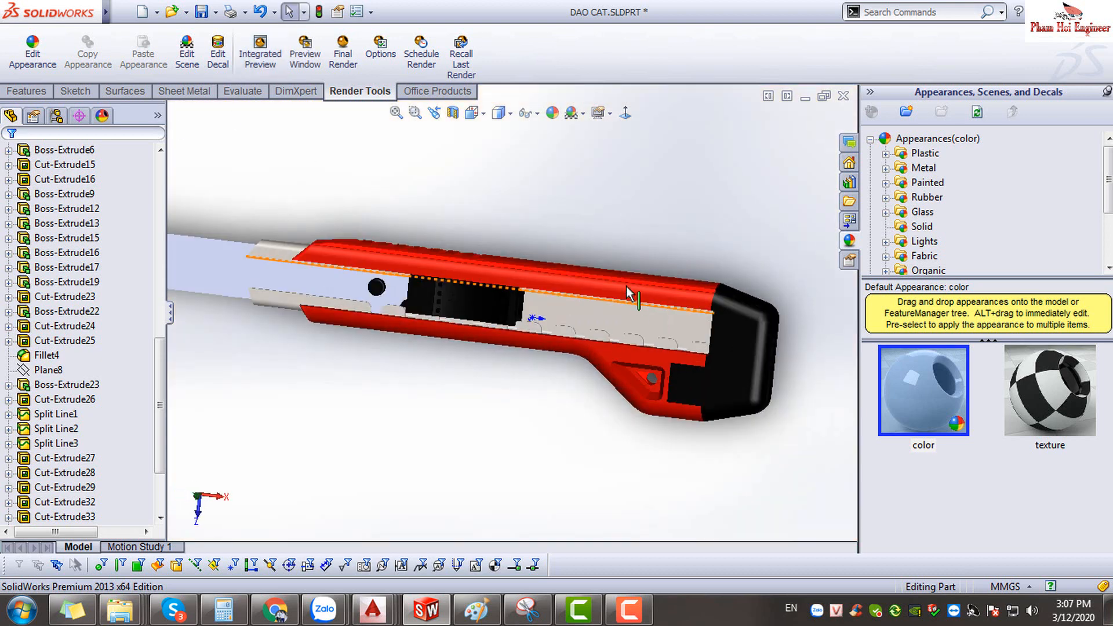
- Set the knife's display style to shaded with edges
left_click(510, 113)
left_click(502, 135)
middle_click_drag(614, 262, 609, 213)
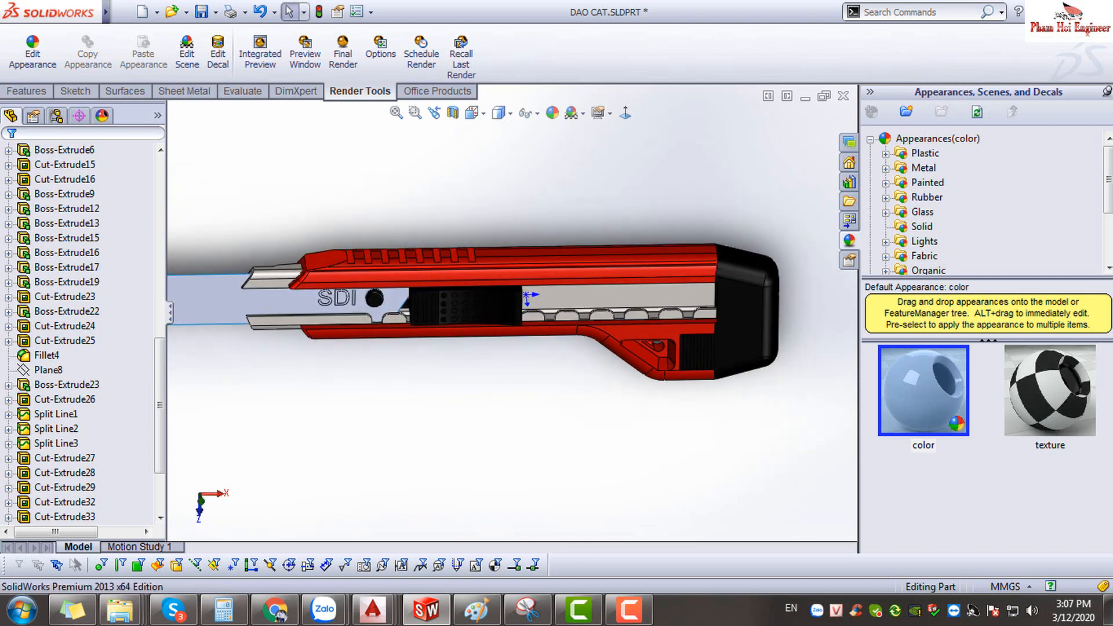
- Switch to the desktop and open image 1.JPG from the ANH folder
left_click(1048, 12)
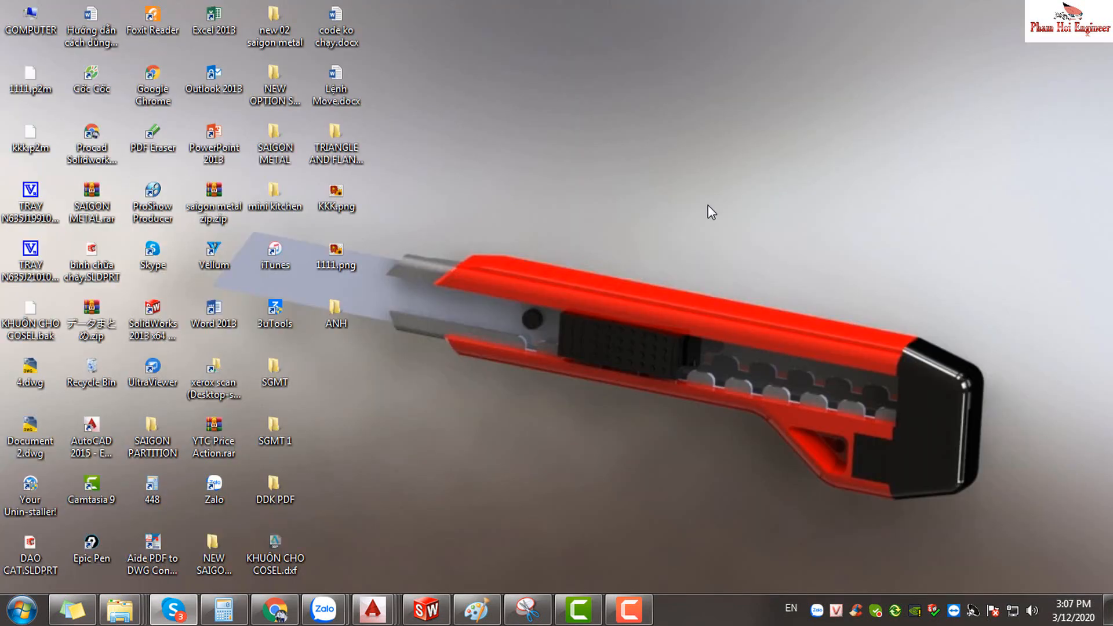
double_click(336, 316)
left_click(500, 196)
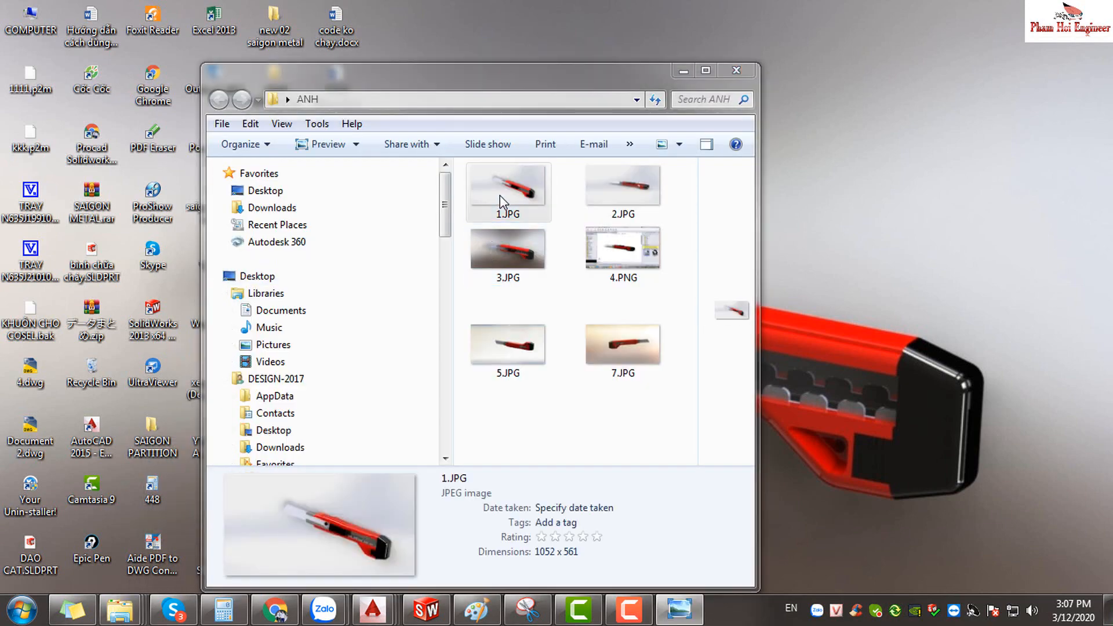
- View the knife images 1.JPG, 2.JPG and 3.JPG from the ANH folder one after another
double_click(500, 196)
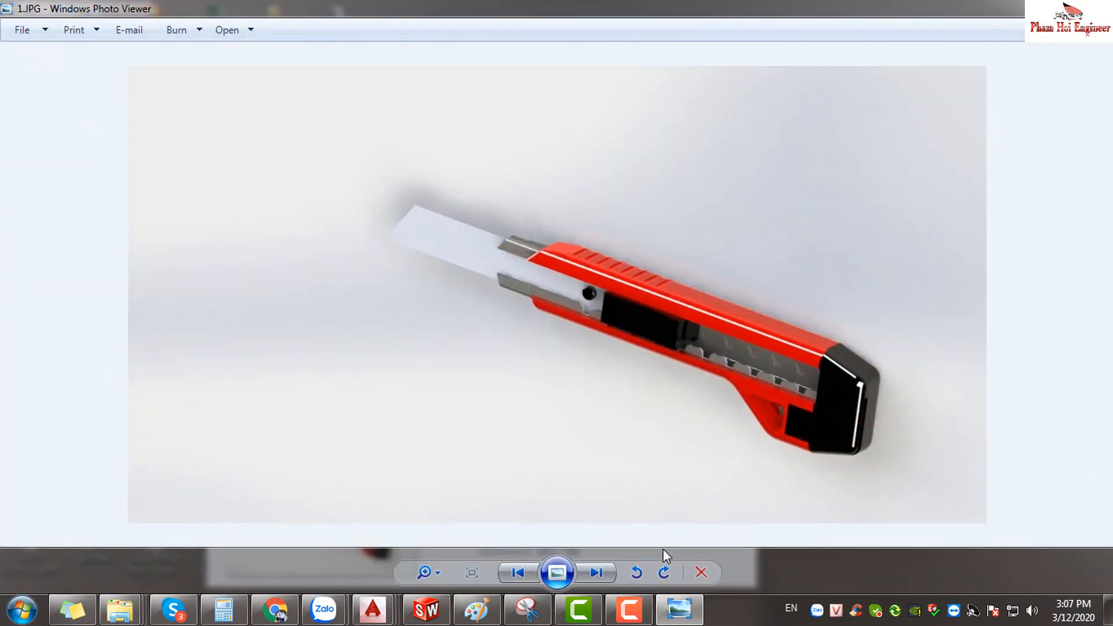
mouse_move(120, 610)
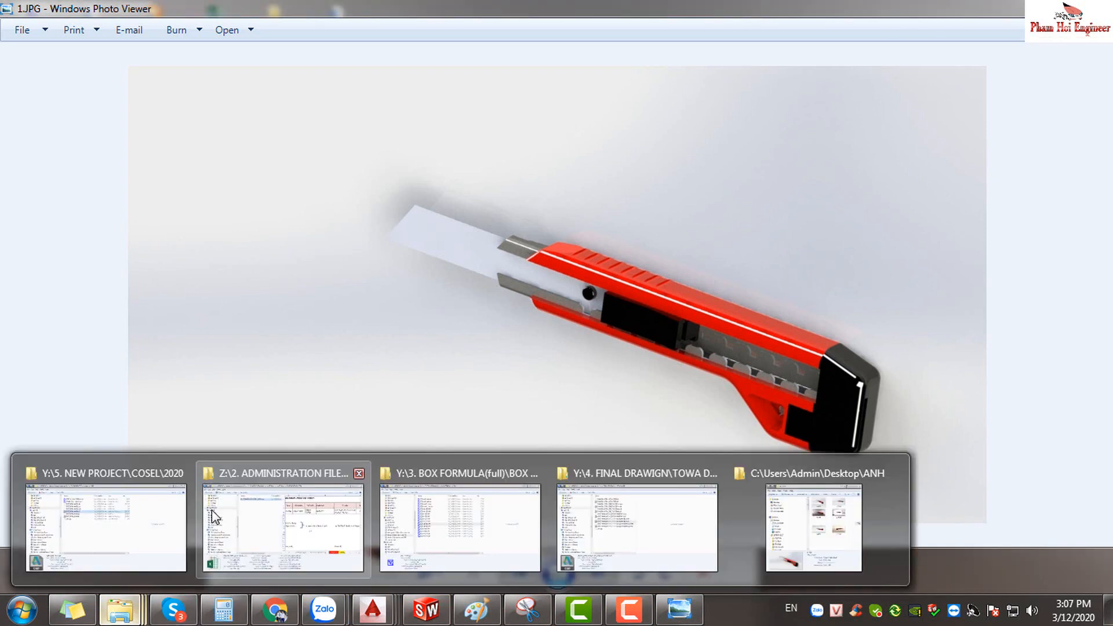
left_click(799, 529)
double_click(620, 194)
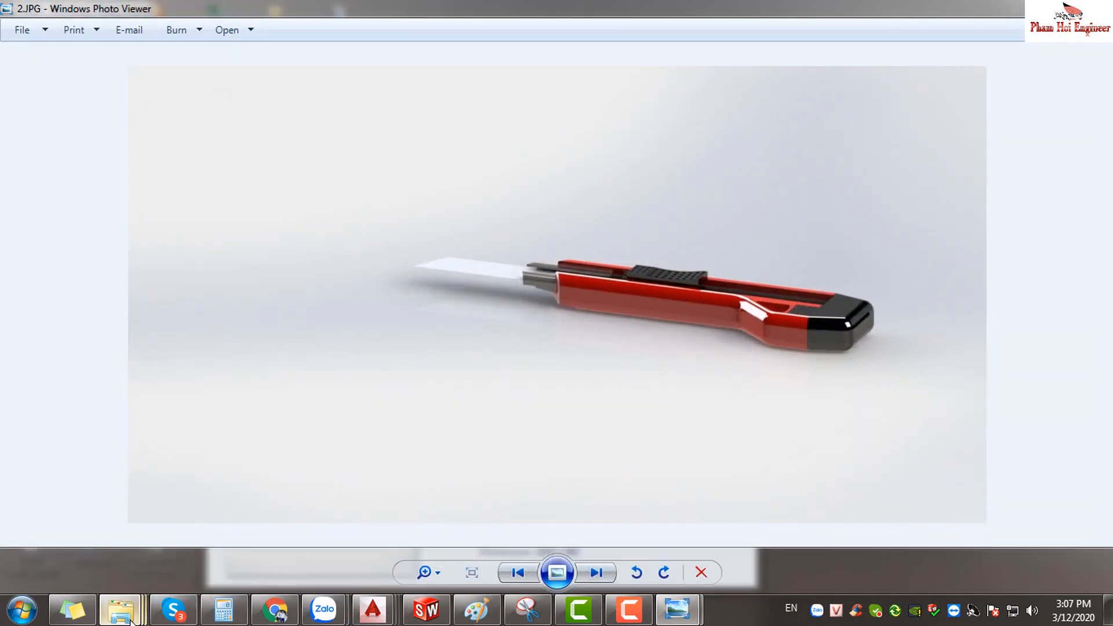
mouse_move(110, 608)
left_click(786, 513)
double_click(506, 256)
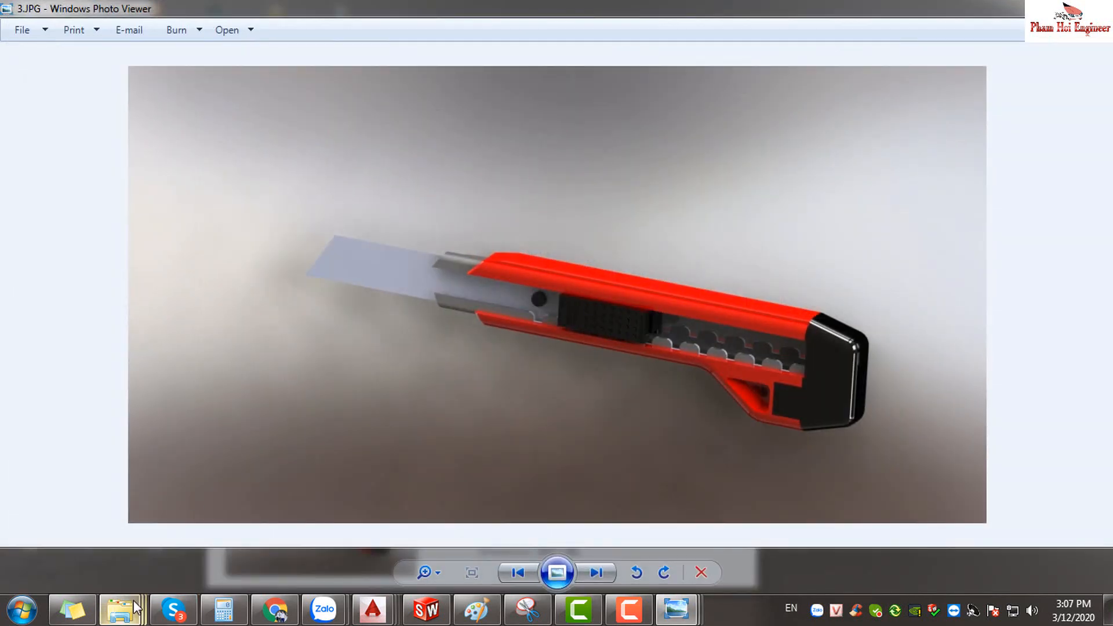
- Return to the ANH folder and view images 4.PNG and 5.JPG
mouse_move(130, 609)
left_click(788, 556)
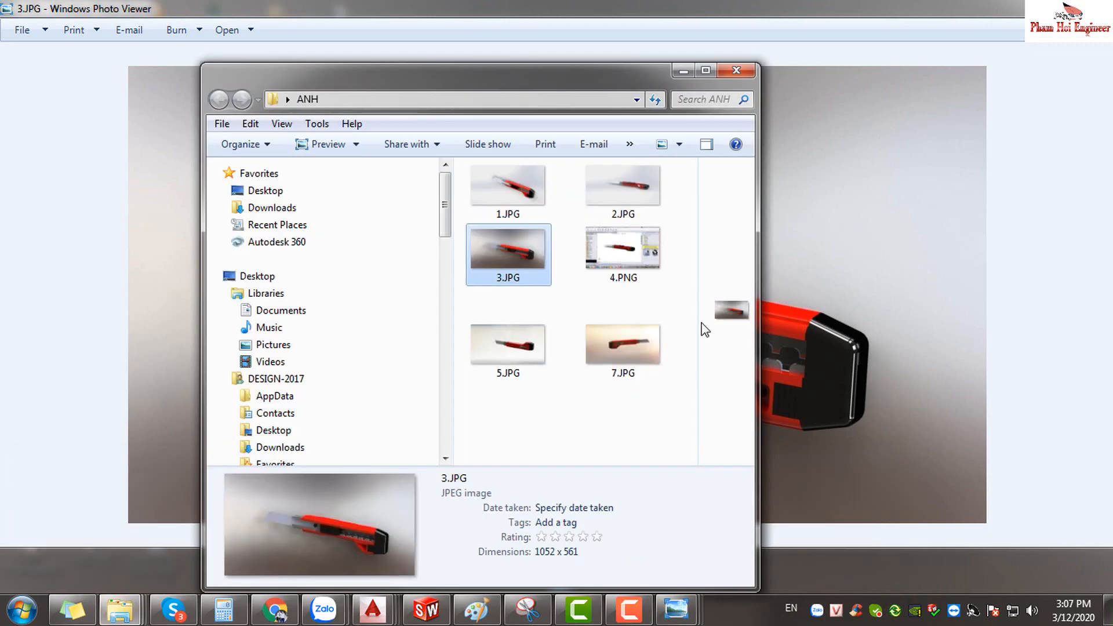
double_click(622, 248)
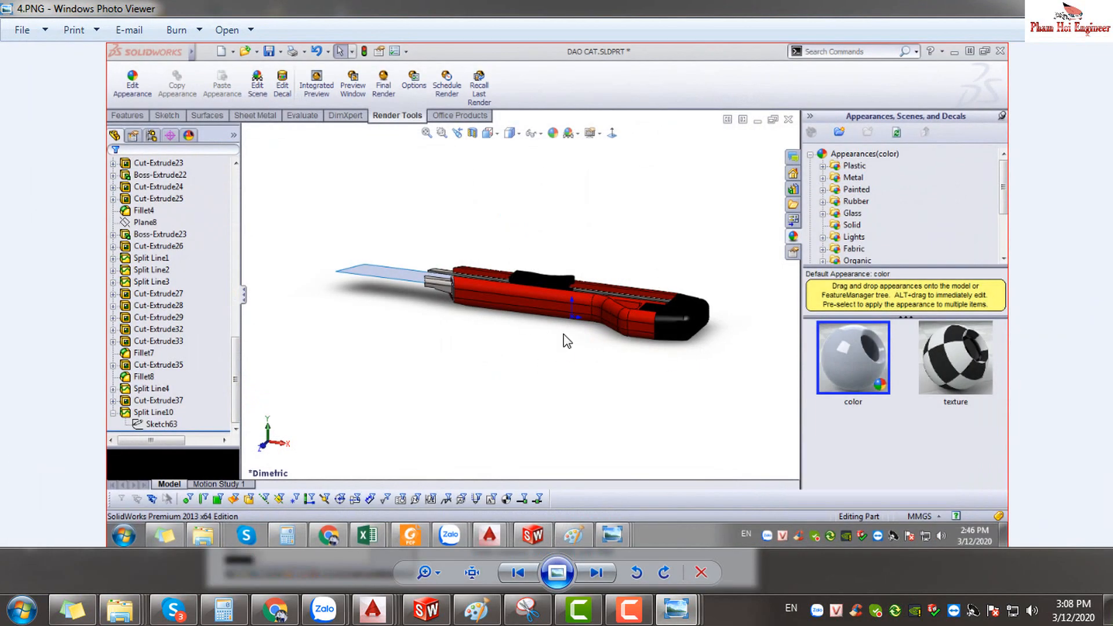
mouse_move(125, 609)
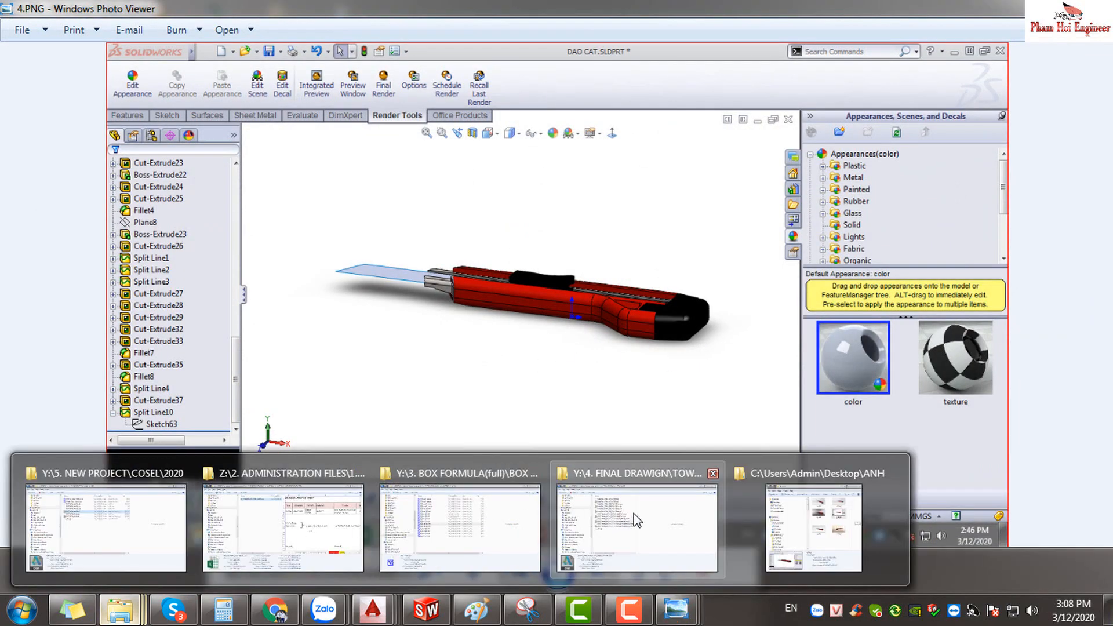
left_click(812, 527)
left_click(518, 342)
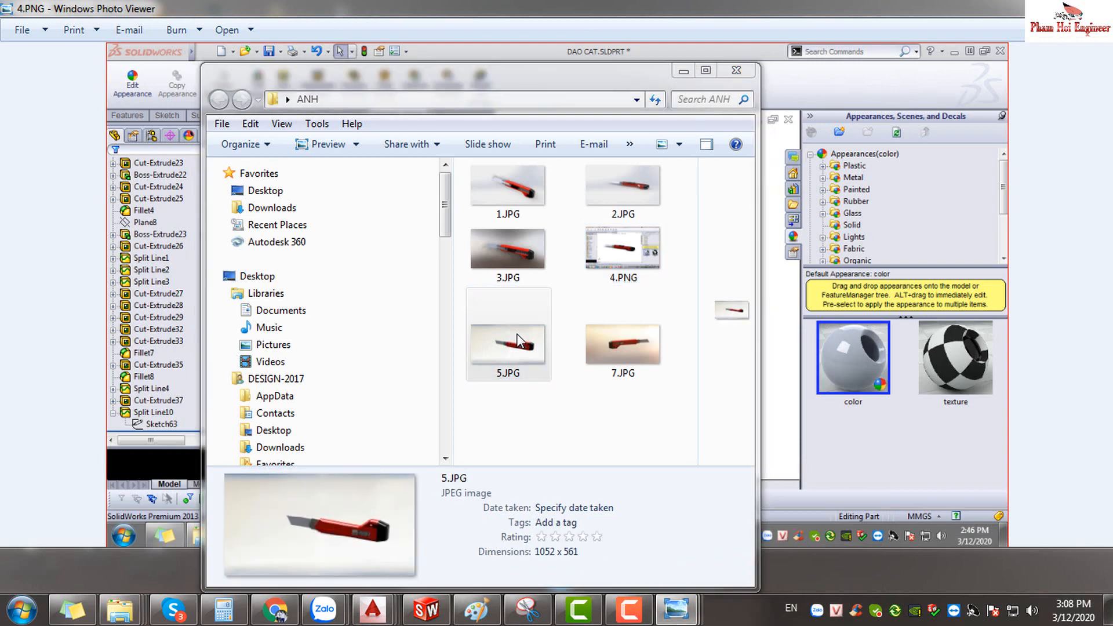
double_click(517, 343)
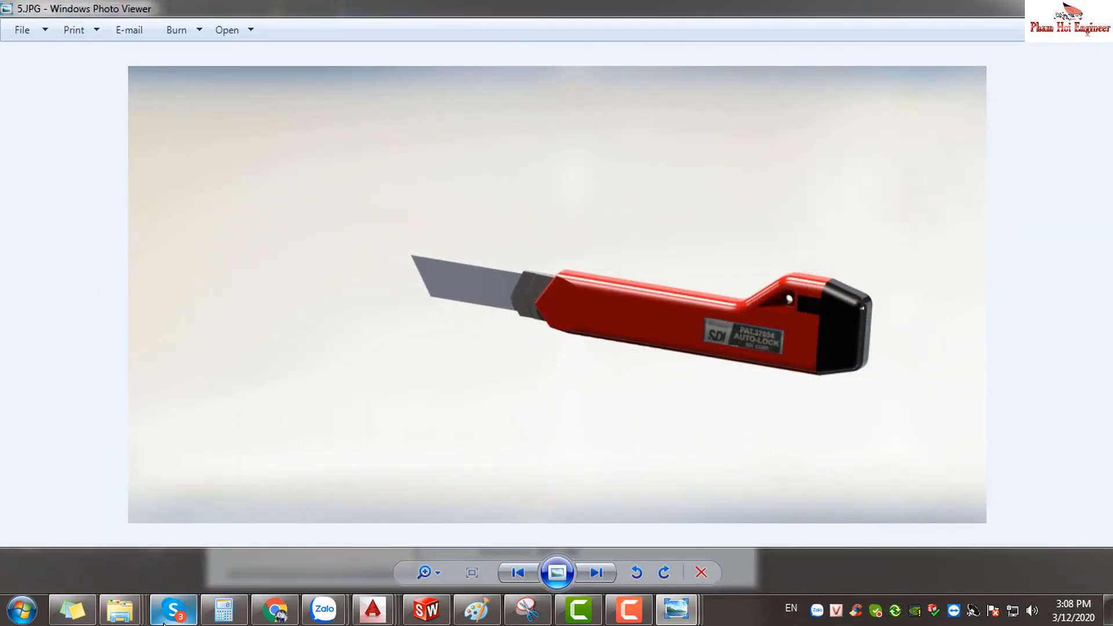
- Open image 7.JPG from the ANH folder and close the folder window
mouse_move(119, 610)
left_click(748, 515)
double_click(635, 352)
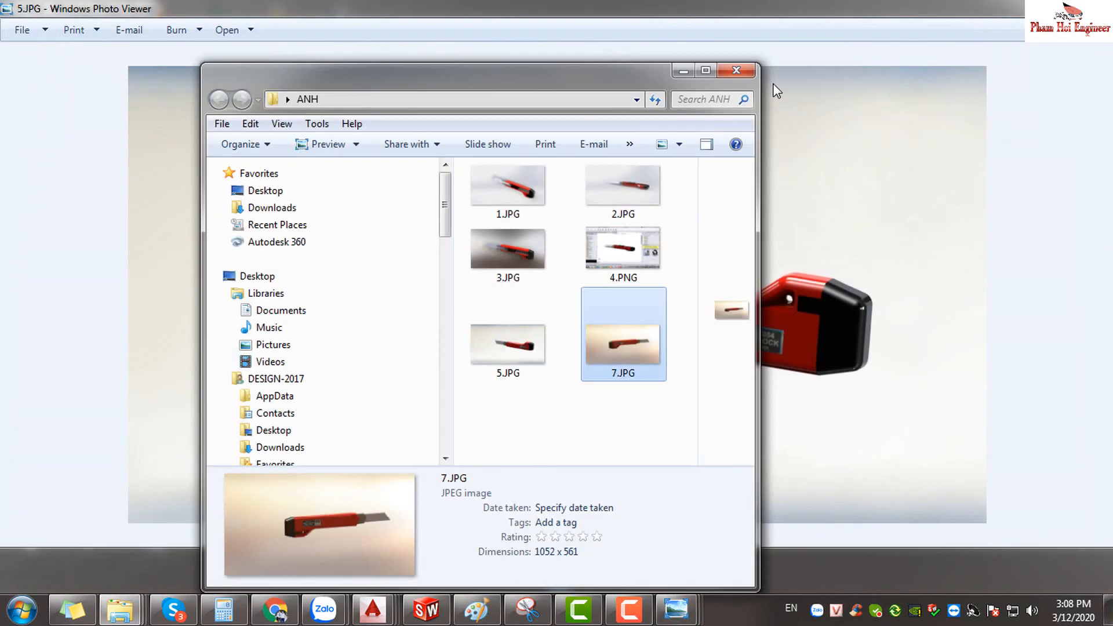
left_click(742, 75)
- Browse back through the saved images to 1.JPG and close the photo viewer
key("Left")
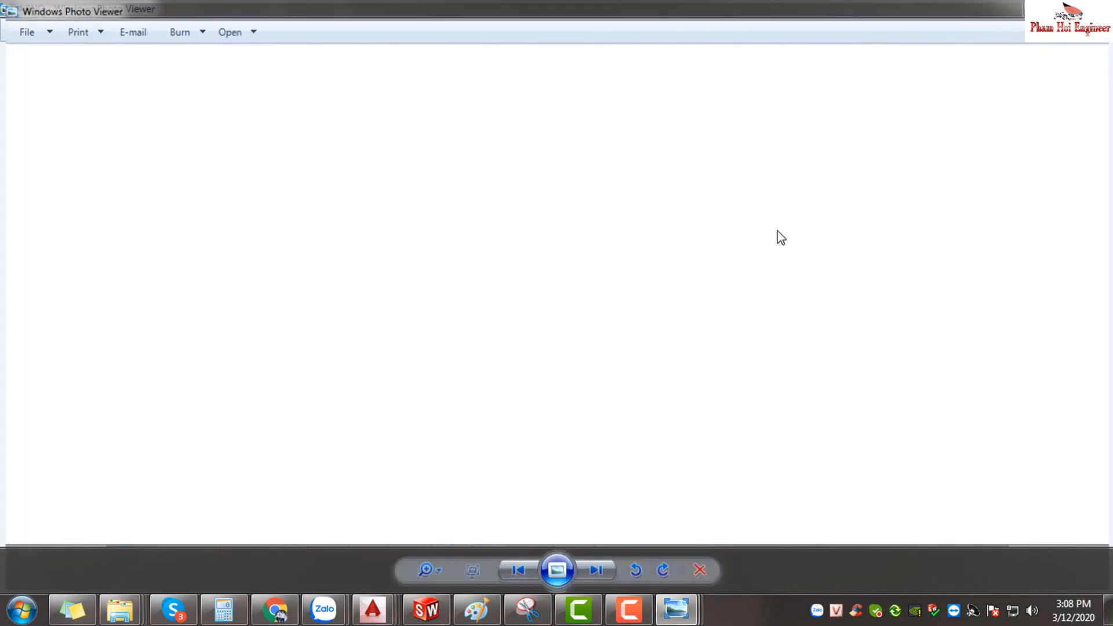
key("Left")
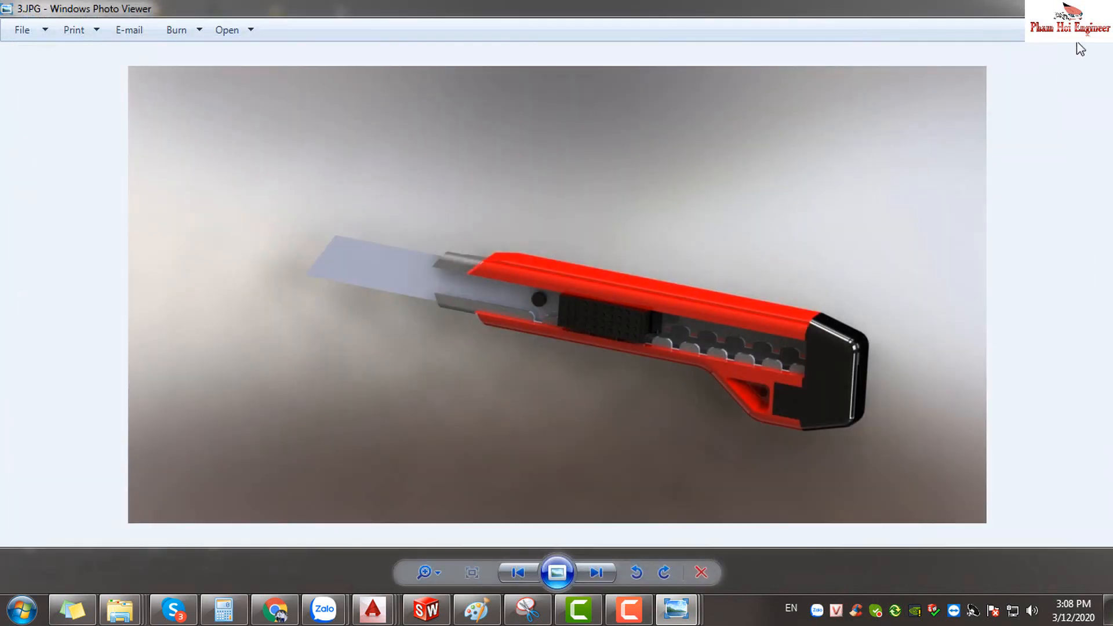
key("Left")
key("Left")
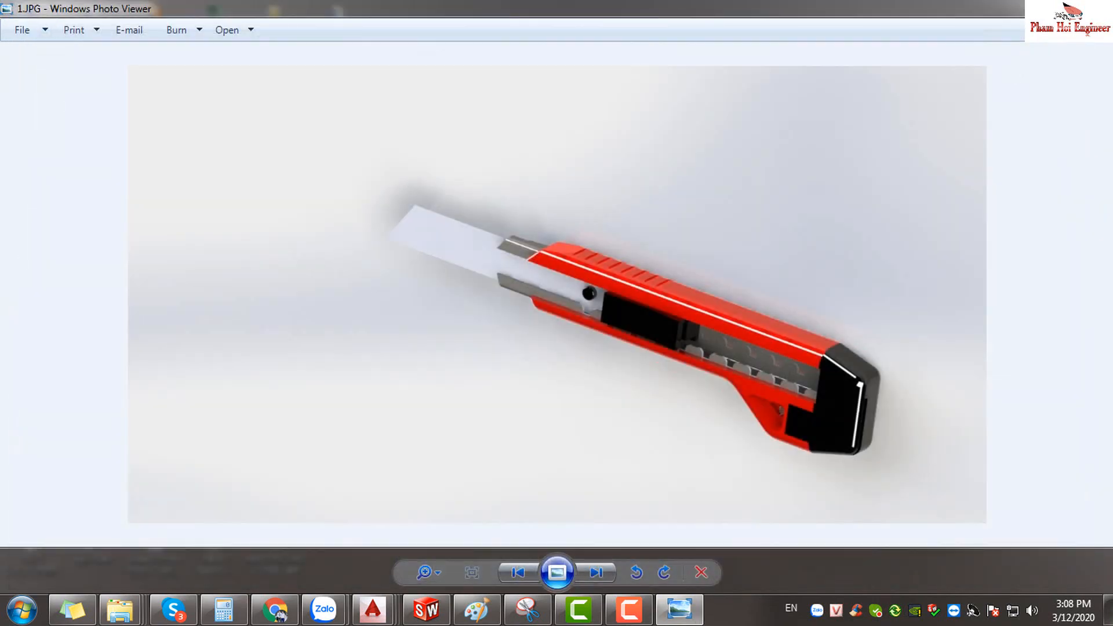
left_click(1098, 5)
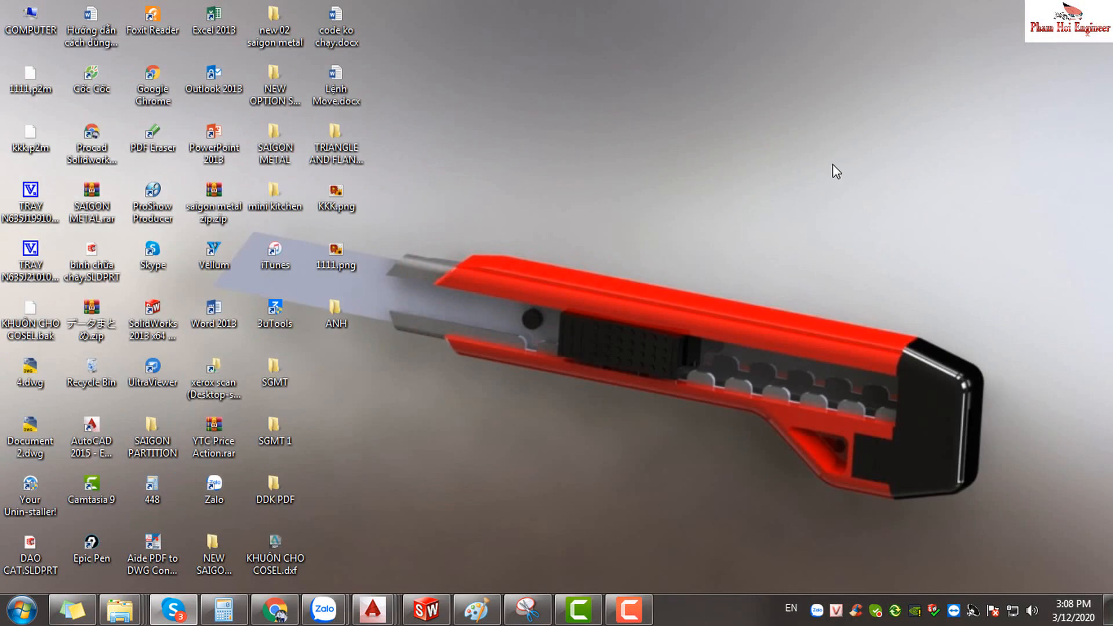
- Switch to SolidWorks and roll the knife's feature history back to just after Boss-Extrude1
left_click(427, 609)
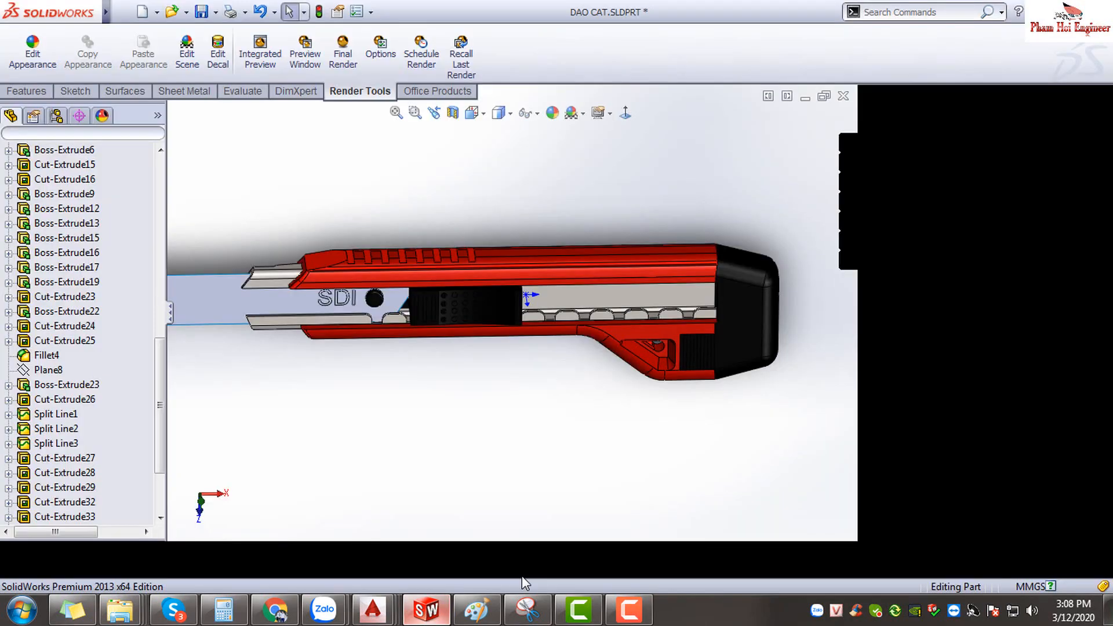
middle_click_drag(530, 410, 505, 382)
left_click(600, 299)
scroll(480, 397, "up", 3)
left_click(272, 424)
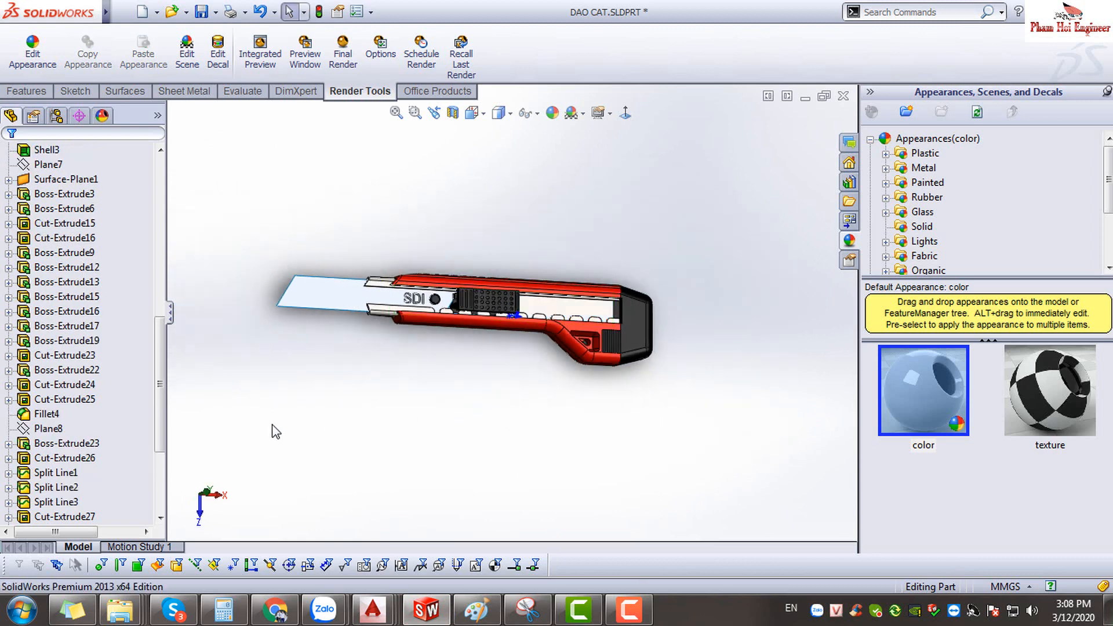
scroll(92, 499, "down", 4)
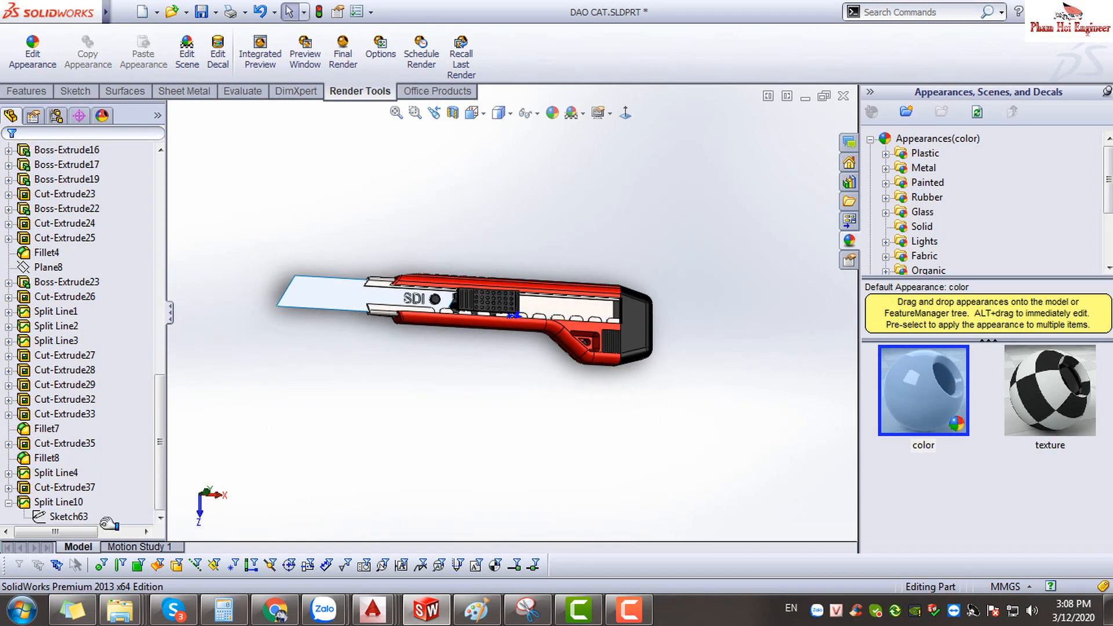
mouse_move(111, 524)
left_mouse_down()
mouse_move(141, 196)
mouse_move(127, 140)
mouse_move(95, 283)
mouse_move(109, 162)
left_mouse_up()
left_click_drag(111, 319, 110, 276)
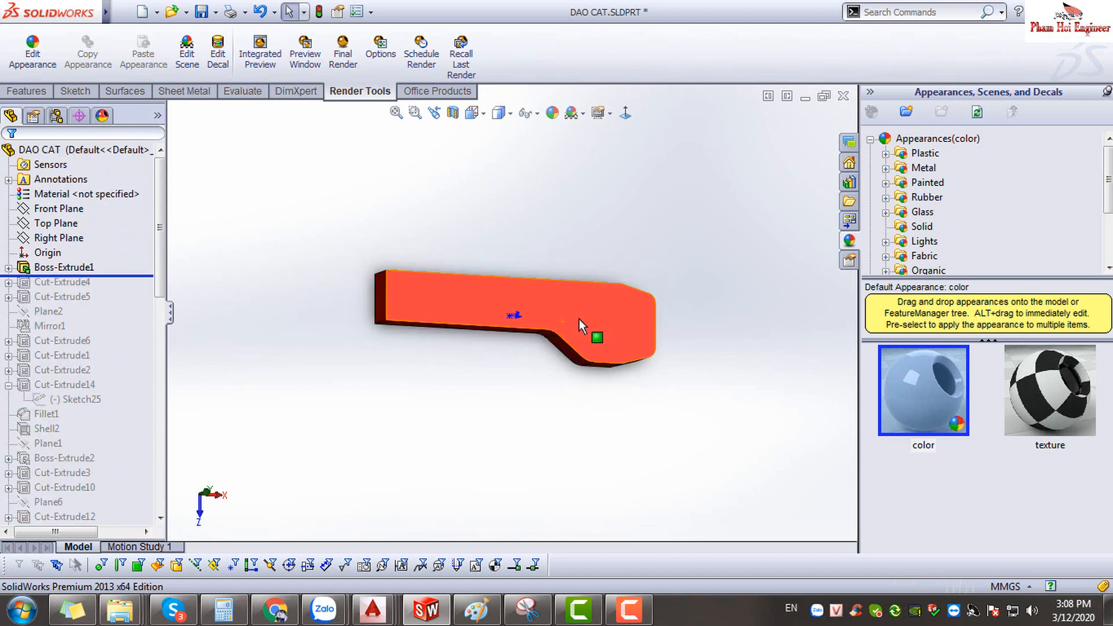
- Roll the feature history forward to just after Shell2, and on to just after Shell3, inspecting the body each time
middle_click_drag(485, 486, 522, 418)
left_click_drag(125, 276, 122, 436)
middle_click_drag(442, 373, 425, 355)
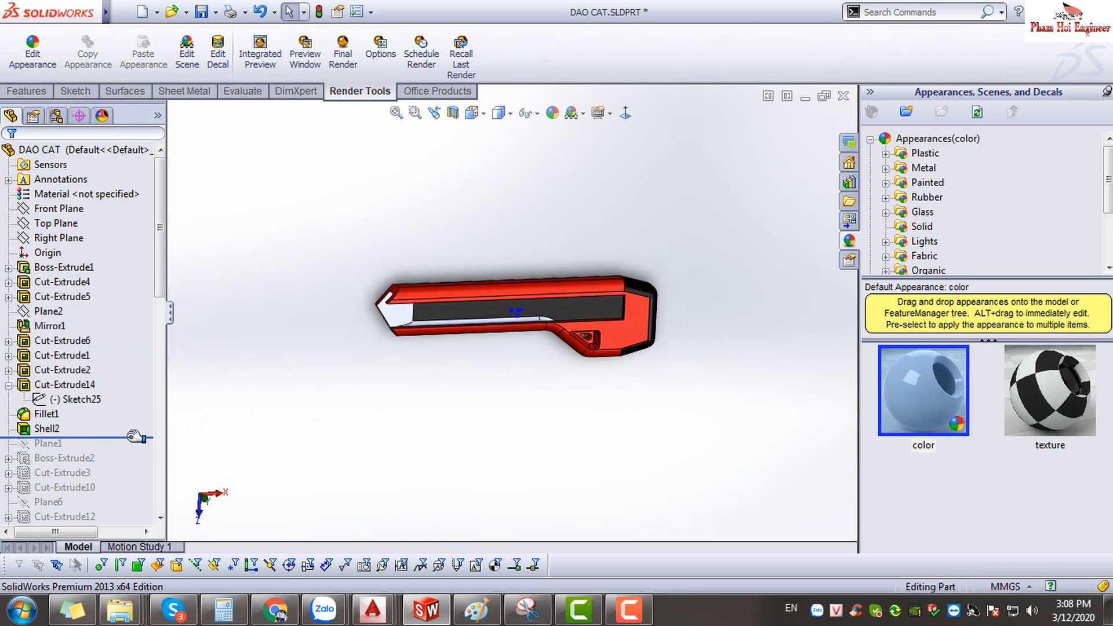
left_click_drag(138, 438, 117, 251)
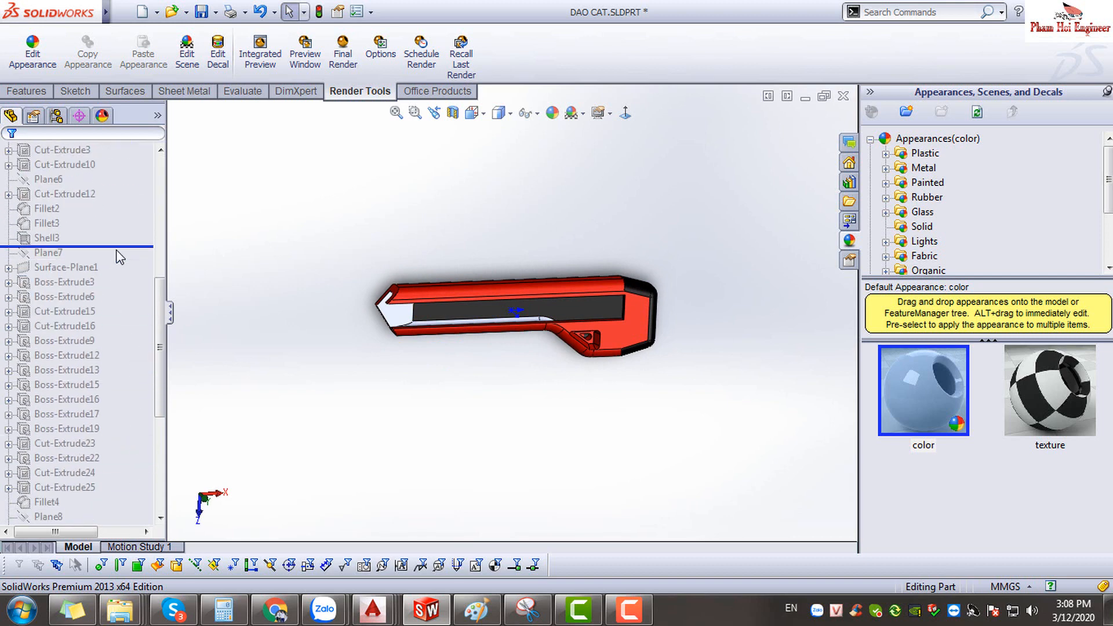
middle_click_drag(506, 343, 530, 352)
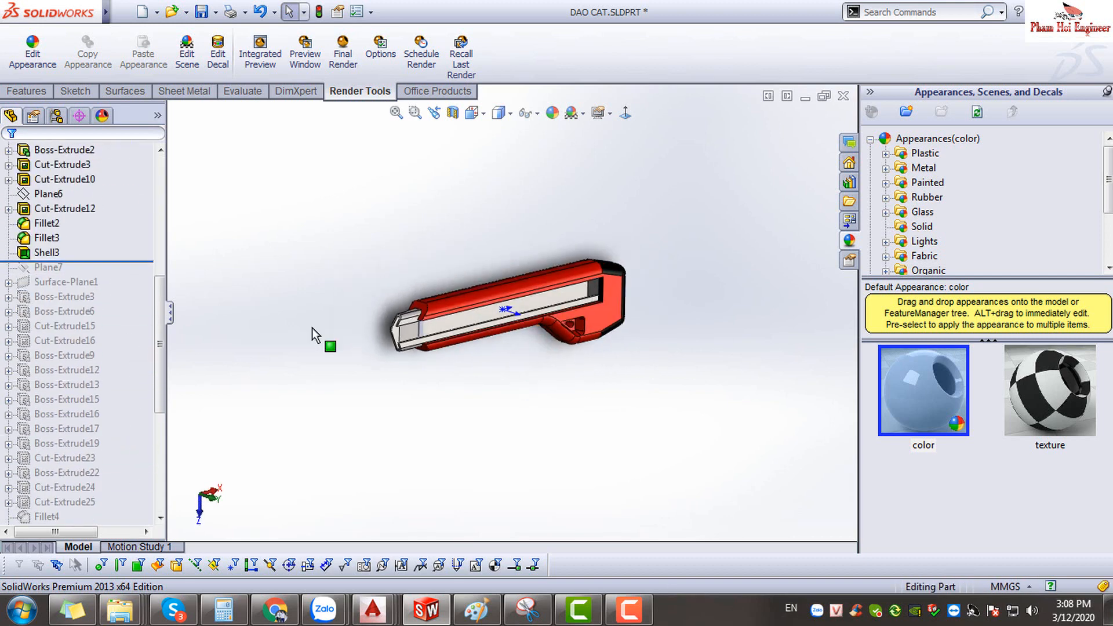
- Advance the rollback position to just after Surface-Plane1, Boss-Extrude23 and Split Line3 in turn, inspecting the knife at each stage
left_click_drag(139, 261, 143, 296)
middle_click_drag(502, 313, 522, 318)
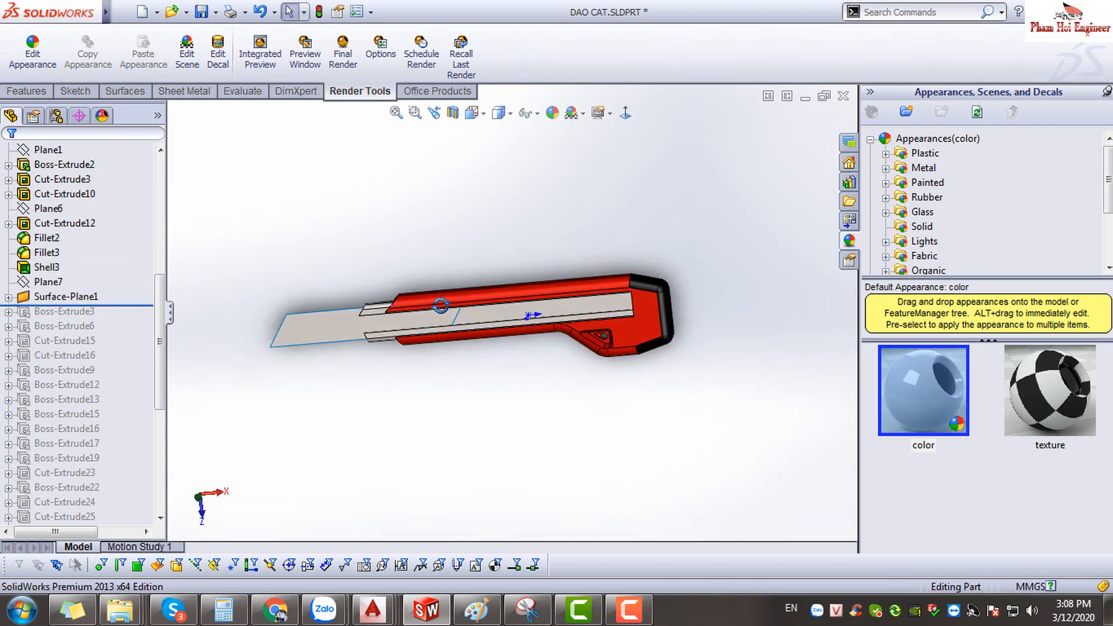
left_click_drag(135, 304, 139, 349)
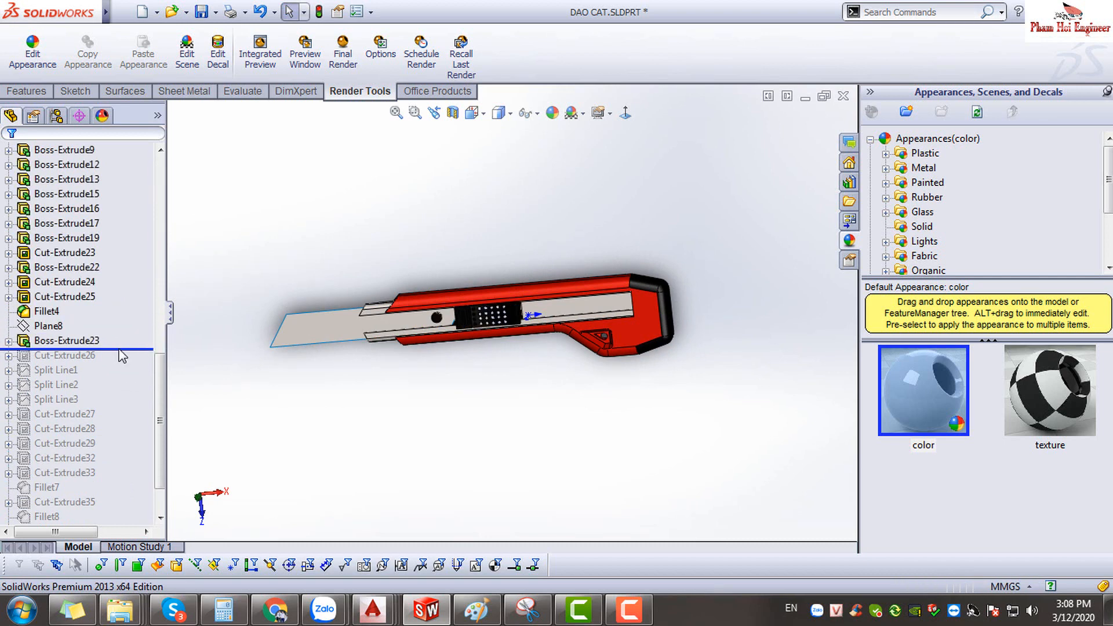
middle_click_drag(453, 347, 513, 310)
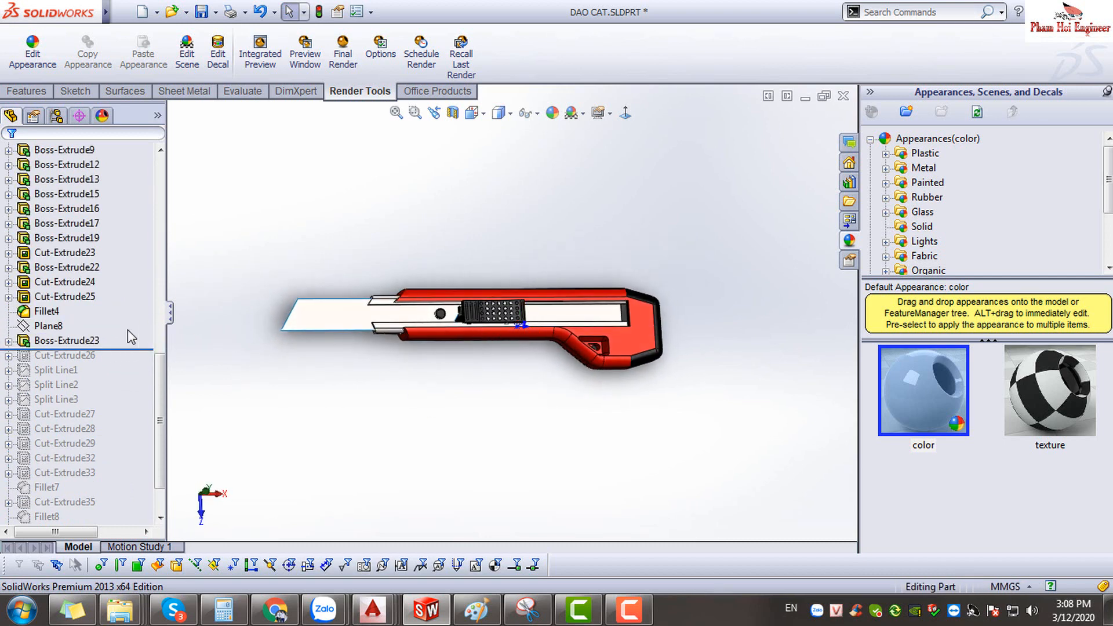
left_click_drag(132, 350, 150, 404)
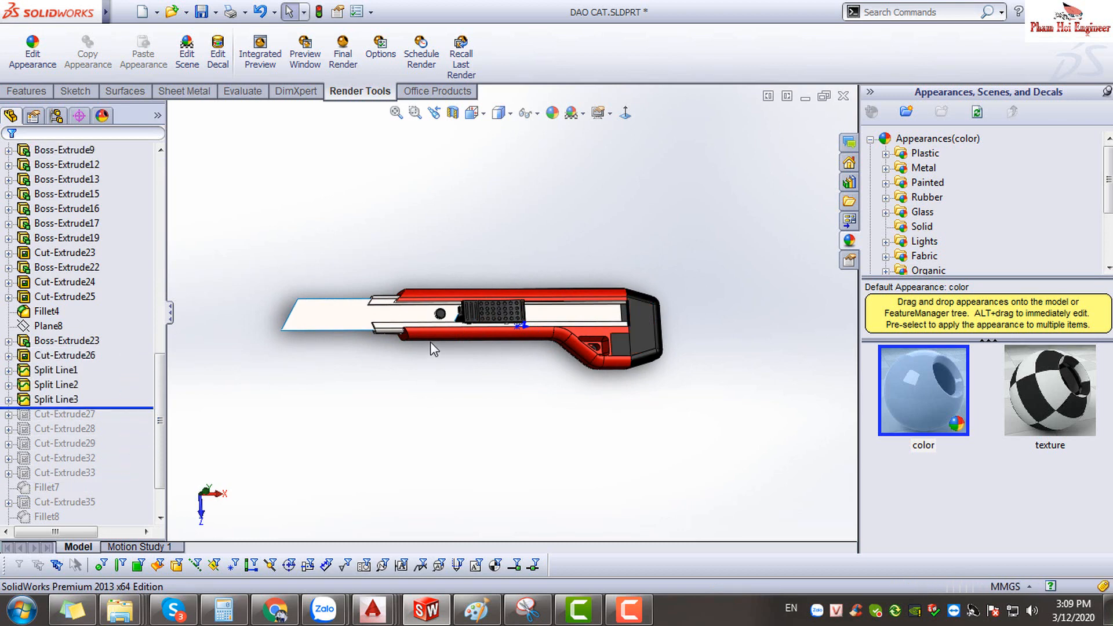
middle_click_drag(440, 373, 458, 359)
- Roll the feature history forward to the end, past Split Line10, and set the knife to the Dimetric view
left_click_drag(130, 411, 115, 524)
middle_click_drag(487, 380, 483, 355)
left_click(485, 115)
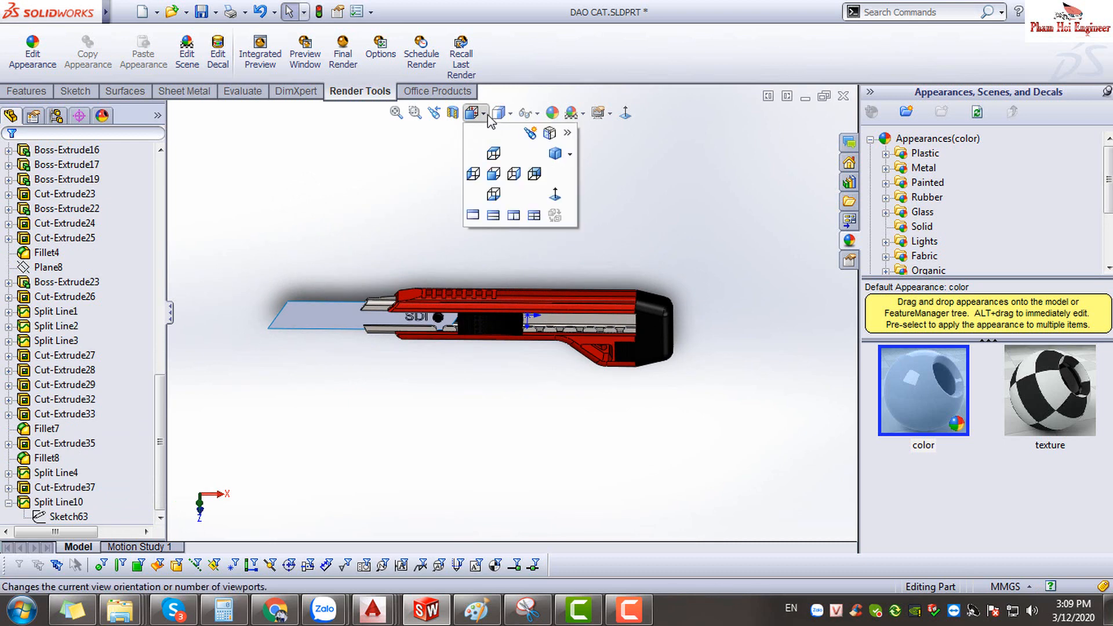
left_click(556, 155)
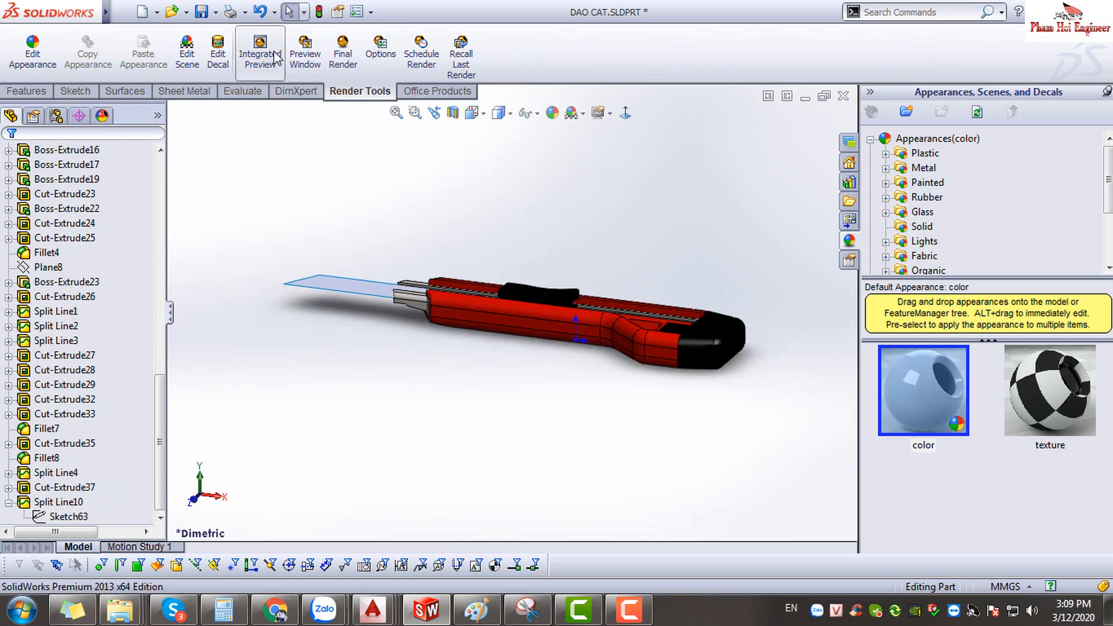
left_click(305, 55)
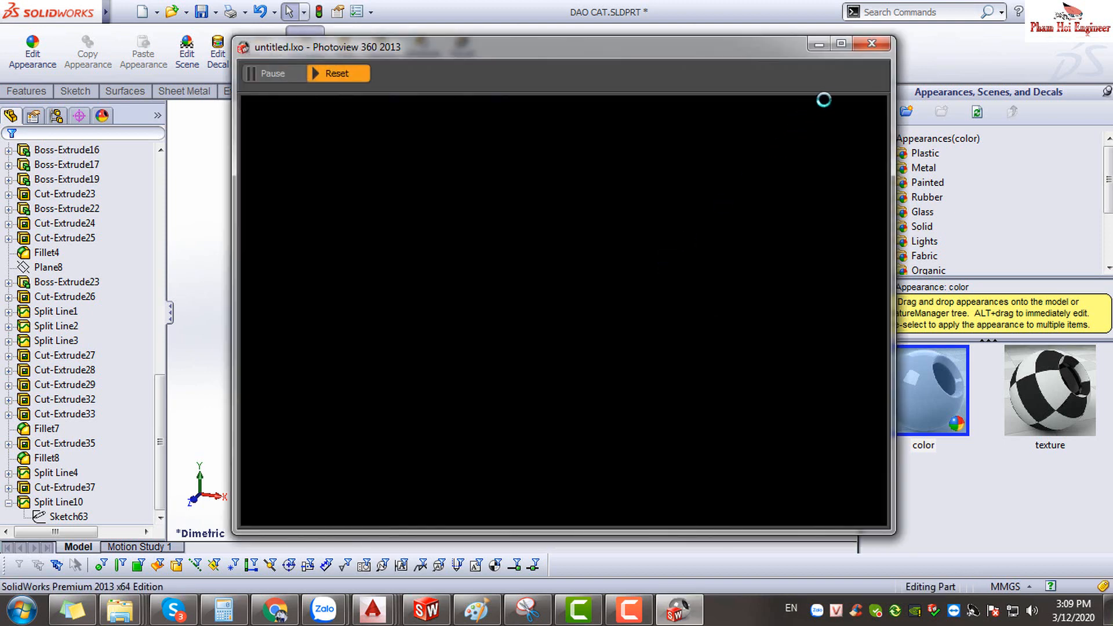
left_click(876, 44)
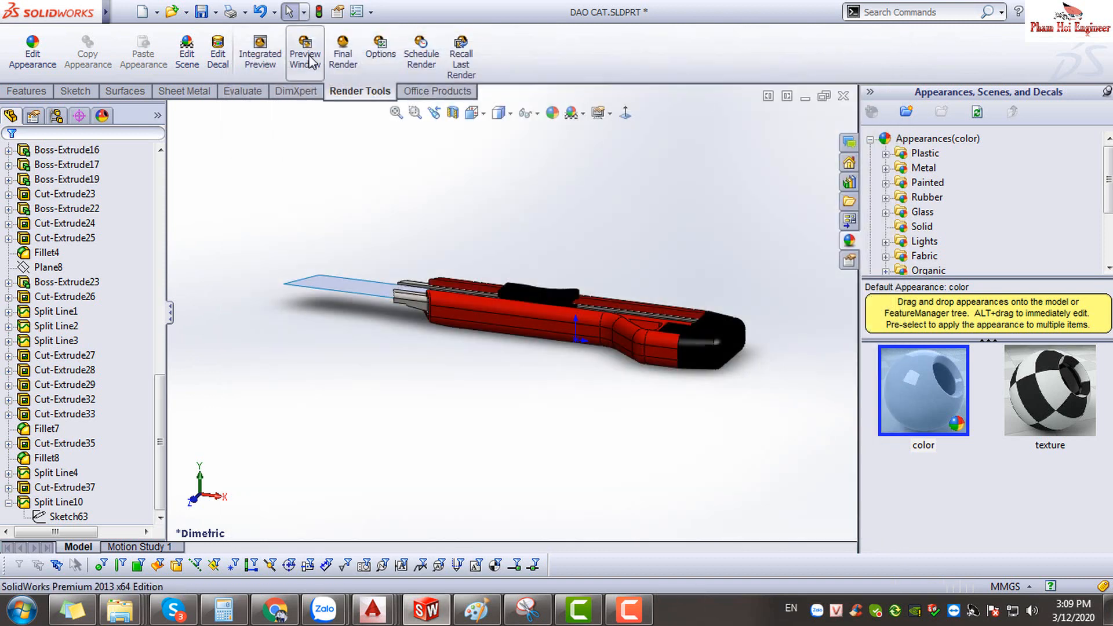
left_click(307, 58)
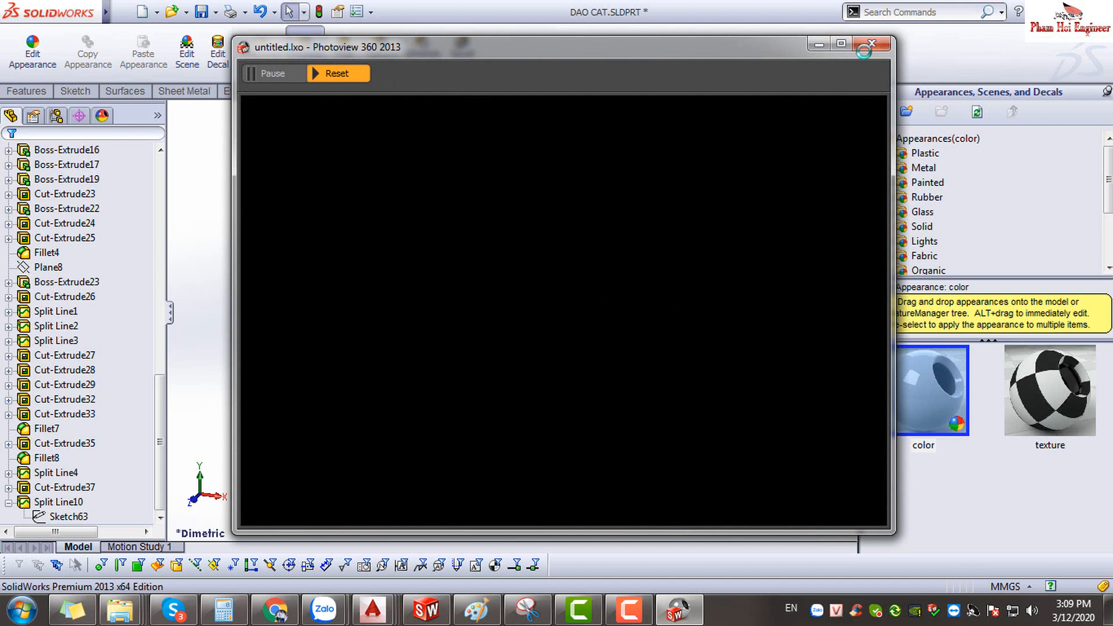
left_click(871, 44)
- Turn on Integrated Preview to render the knife directly in the graphics area
left_click(259, 58)
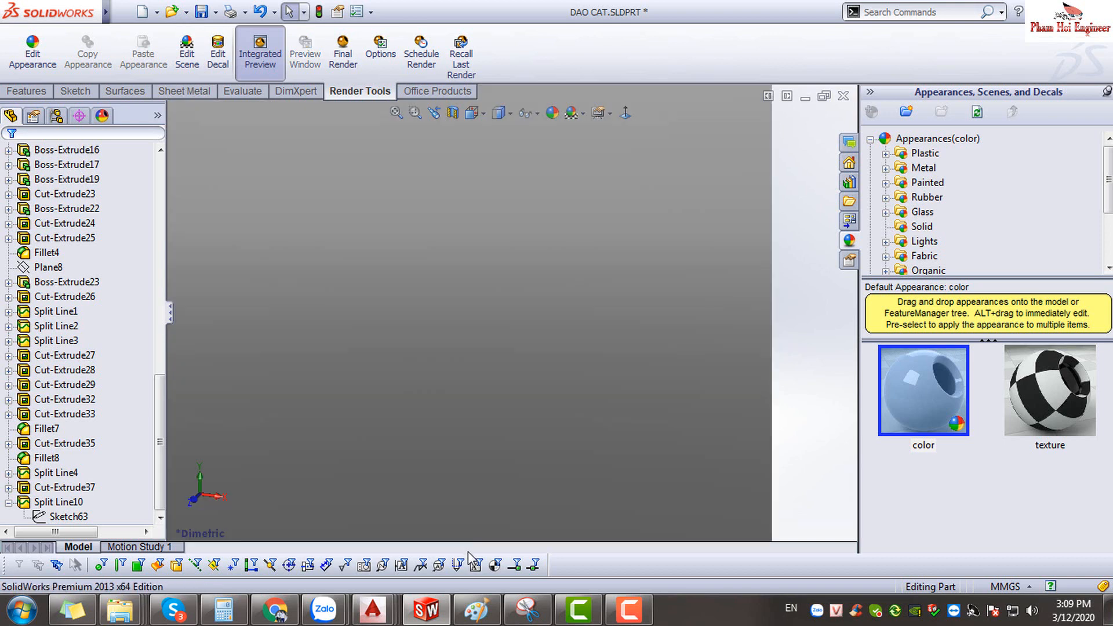
mouse_move(578, 609)
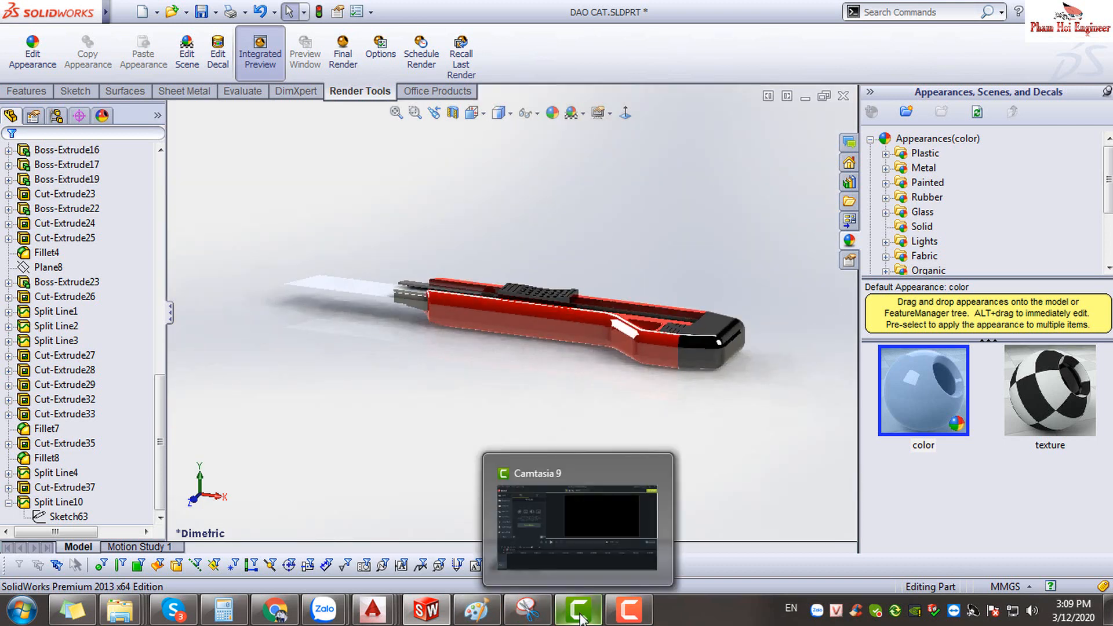
mouse_move(616, 616)
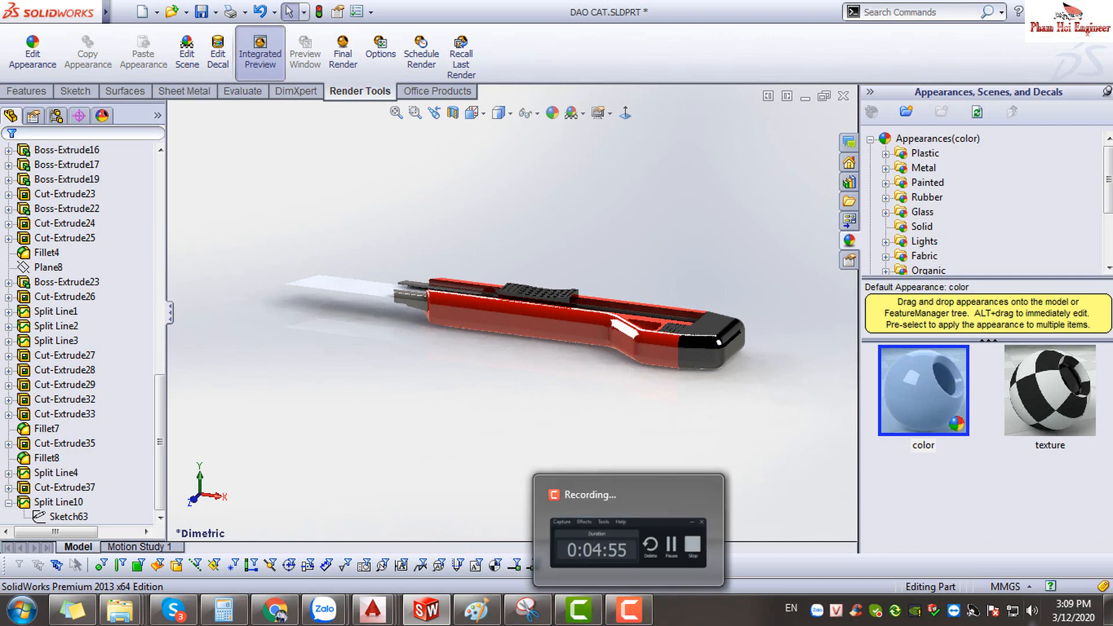